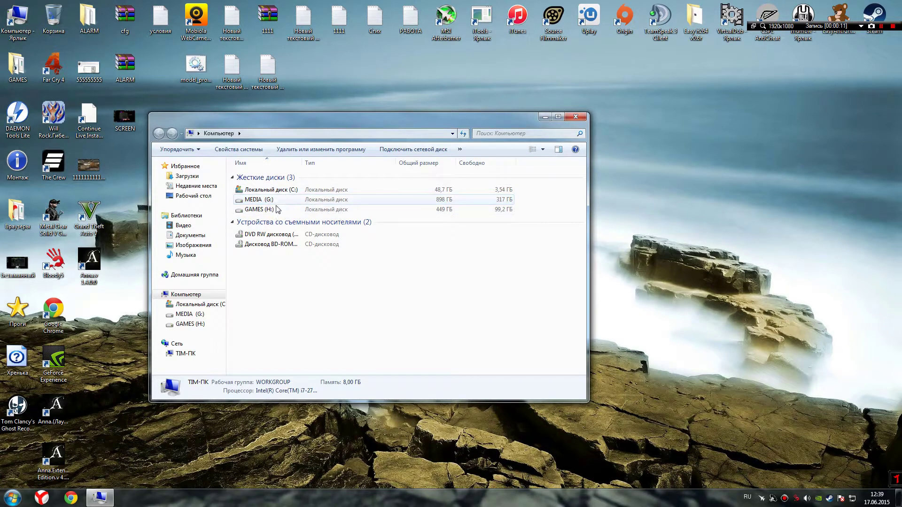
Browse on the GAMES (H:) drive to the Steam\SteamApps\common folder.
{"action": "double_click", "coordinate": [258, 209]}
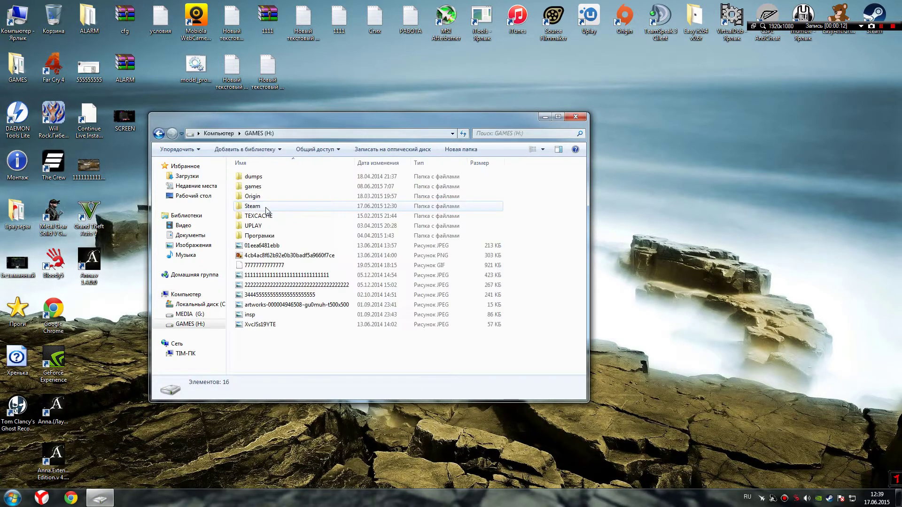
{"action": "double_click", "coordinate": [255, 207]}
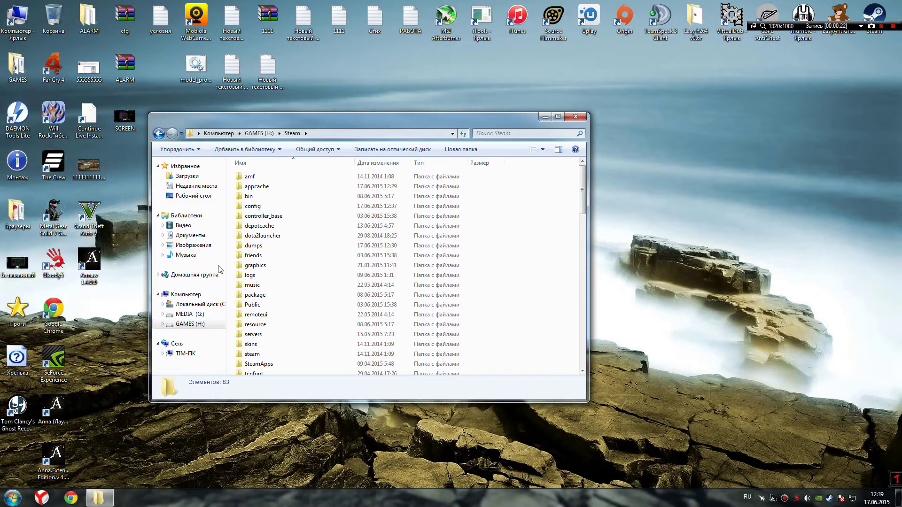
{"action": "scroll", "coordinate": [282, 194], "scroll_direction": "down", "scroll_amount": 4}
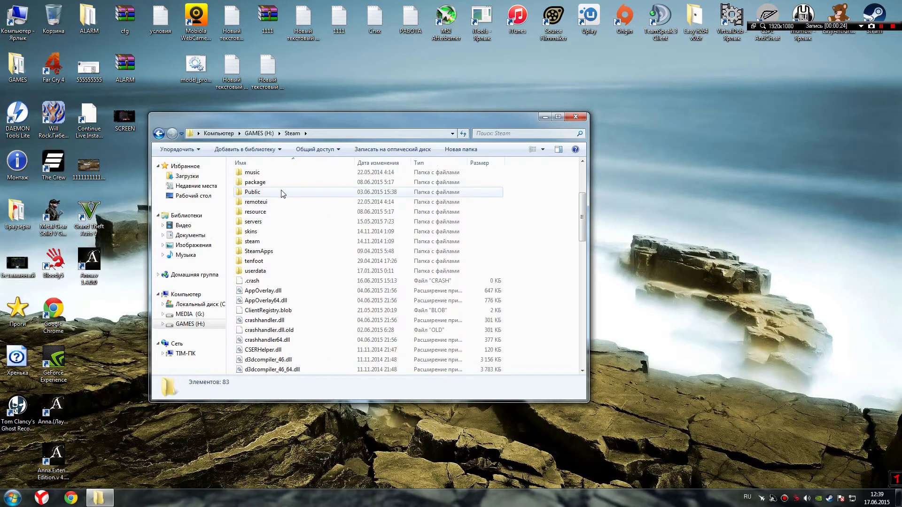
{"action": "scroll", "coordinate": [294, 200], "scroll_direction": "down", "scroll_amount": 4}
{"action": "scroll", "coordinate": [280, 225], "scroll_direction": "up", "scroll_amount": 7}
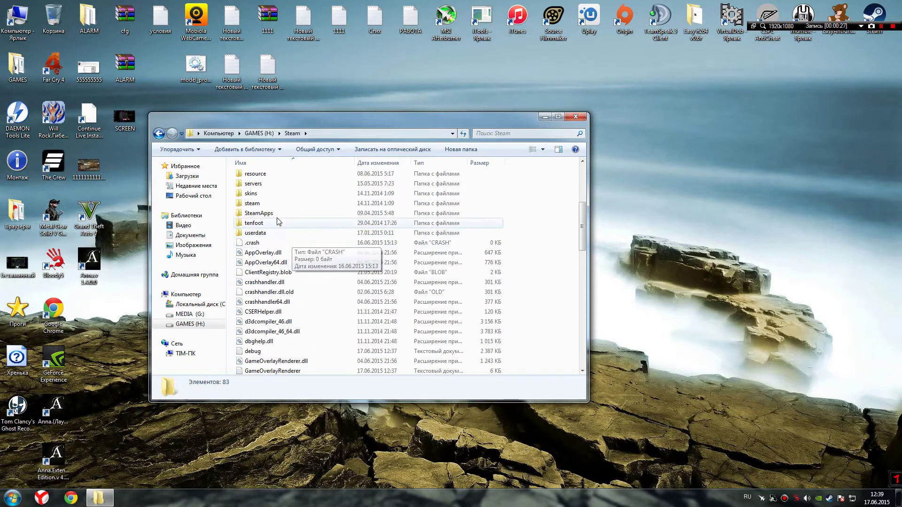
{"action": "double_click", "coordinate": [277, 220]}
{"action": "double_click", "coordinate": [263, 176]}
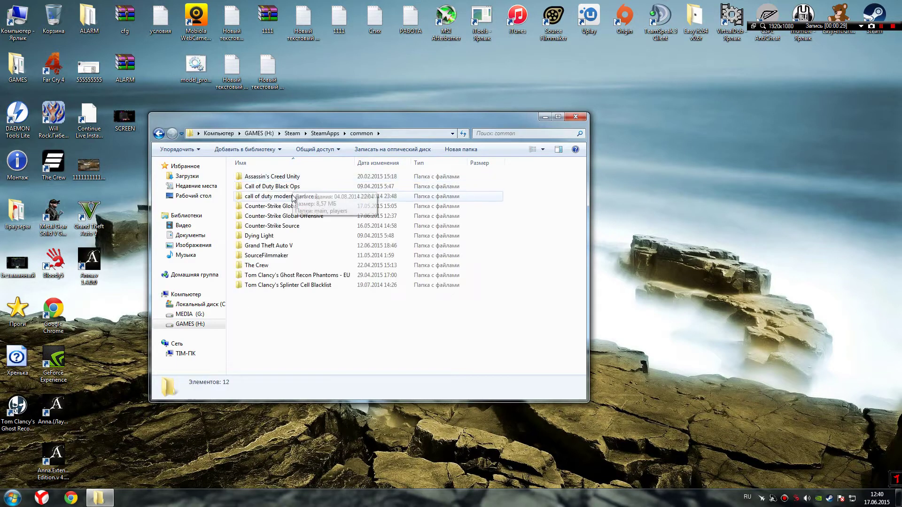
Open the Counter-Strike Global folder, not the similarly named Counter-Strike Global Offensive one.
{"action": "left_click", "coordinate": [302, 208]}
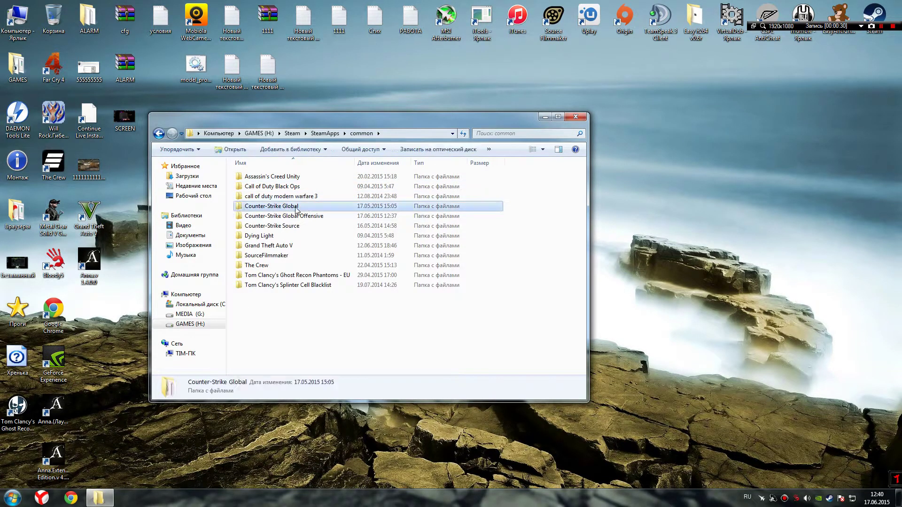
{"action": "left_click", "coordinate": [302, 217]}
{"action": "left_click", "coordinate": [296, 207]}
{"action": "left_click", "coordinate": [292, 216]}
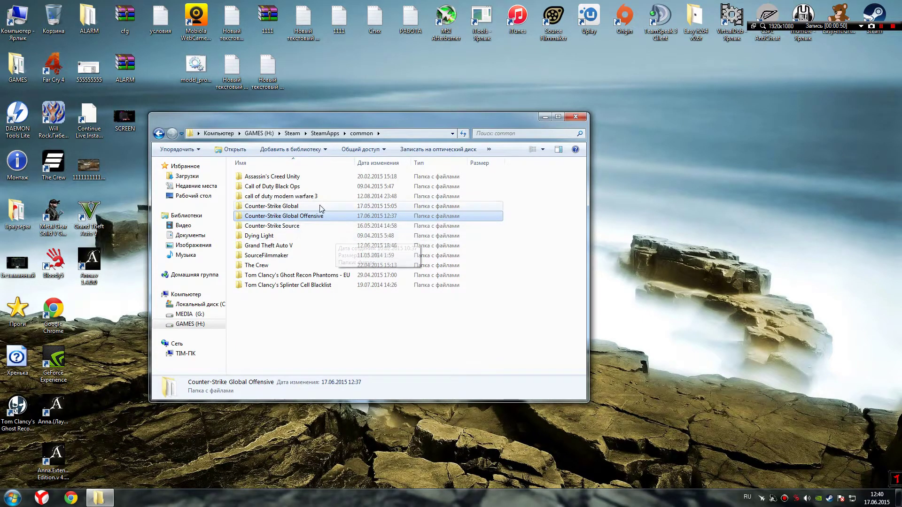
{"action": "double_click", "coordinate": [290, 206]}
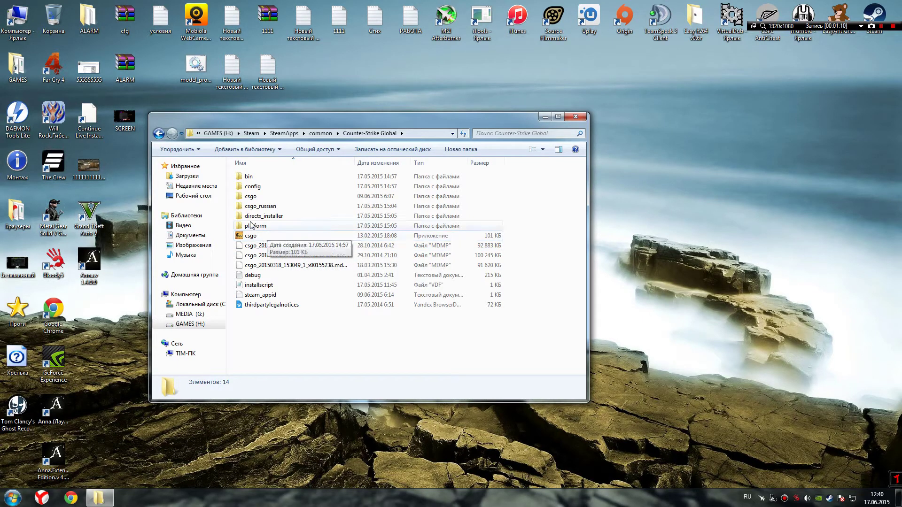
Go into the csgo\cfg subfolder and open the movie2 config file for reading.
{"action": "double_click", "coordinate": [262, 197]}
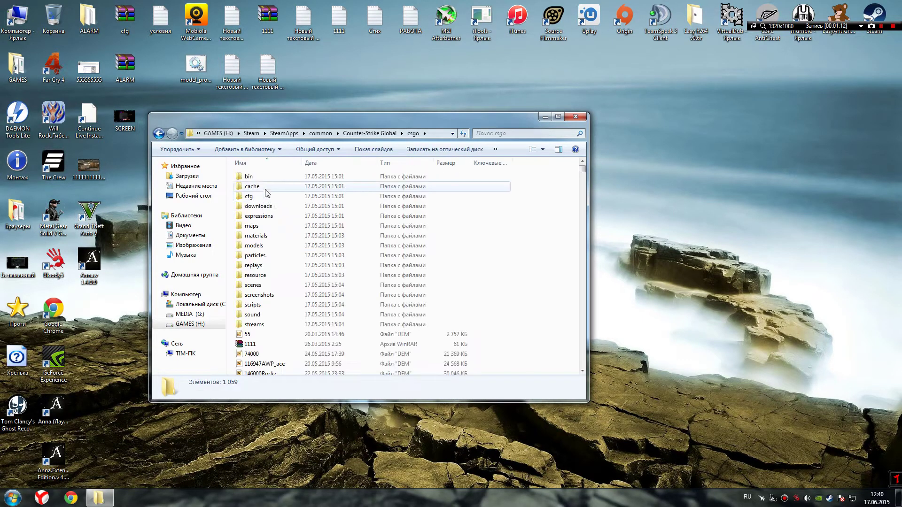
{"action": "double_click", "coordinate": [261, 197]}
{"action": "scroll", "coordinate": [465, 207], "scroll_direction": "down", "scroll_amount": 15}
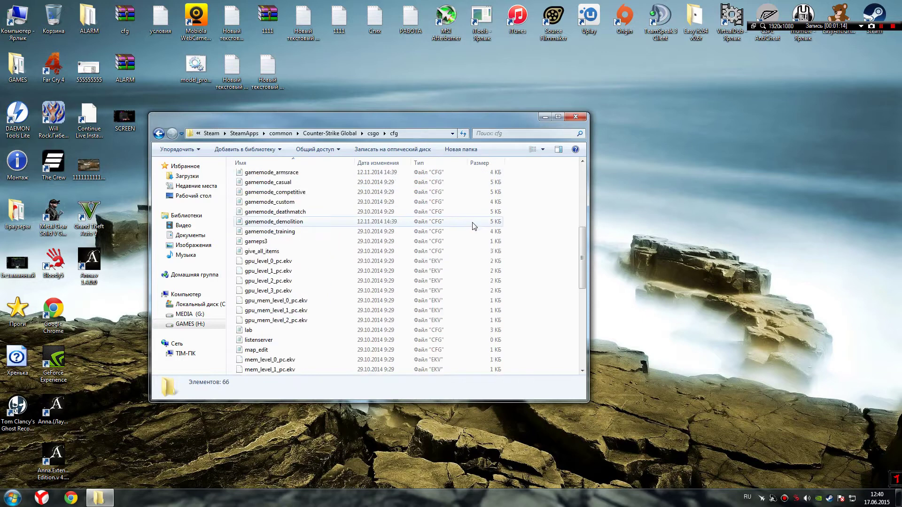
{"action": "scroll", "coordinate": [470, 220], "scroll_direction": "up", "scroll_amount": 9}
{"action": "scroll", "coordinate": [471, 222], "scroll_direction": "down", "scroll_amount": 10}
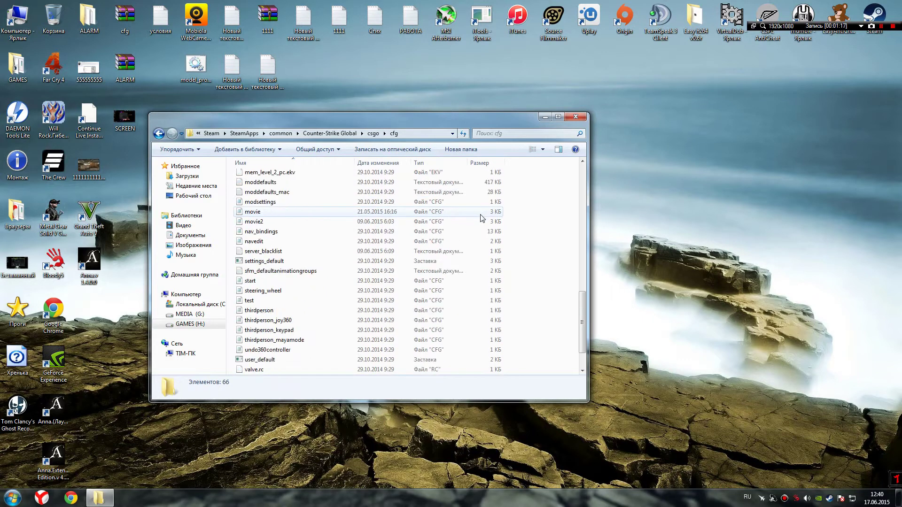
{"action": "scroll", "coordinate": [465, 221], "scroll_direction": "up", "scroll_amount": 2}
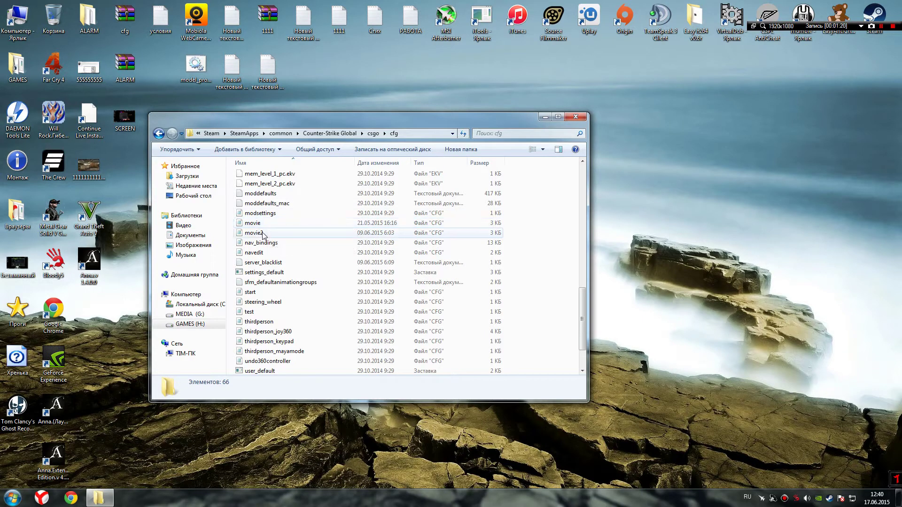
{"action": "double_click", "coordinate": [262, 233]}
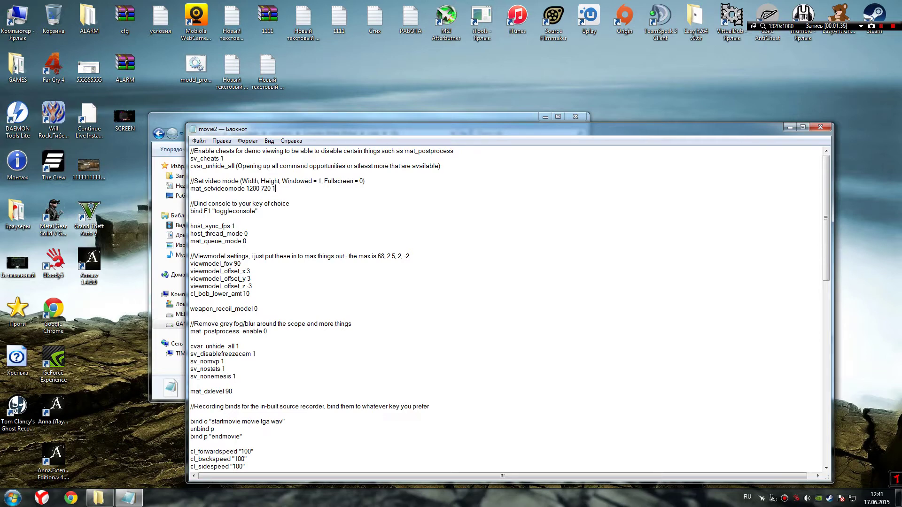
Close the folder window behind the movie2 text and move the text window slightly up and to the right.
{"action": "scroll", "coordinate": [510, 310], "scroll_direction": "down", "scroll_amount": 5}
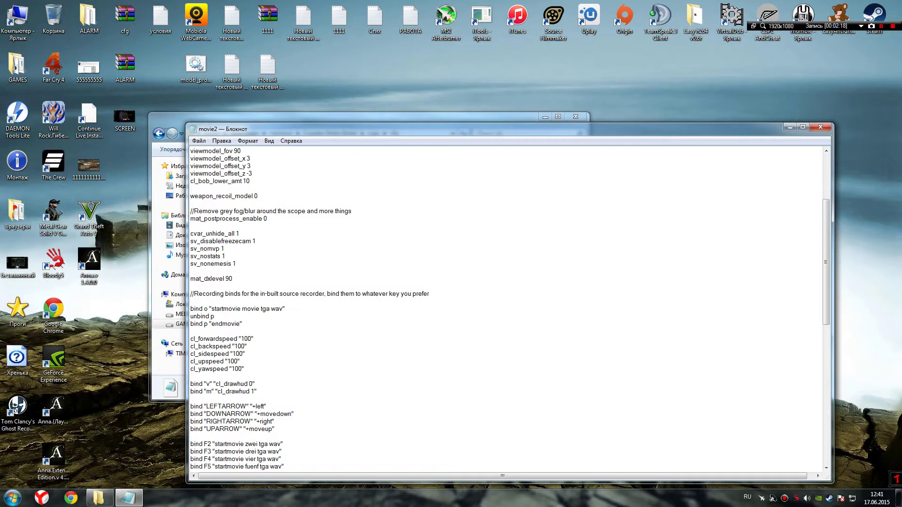
{"action": "left_click", "coordinate": [152, 120]}
{"action": "left_click", "coordinate": [576, 117]}
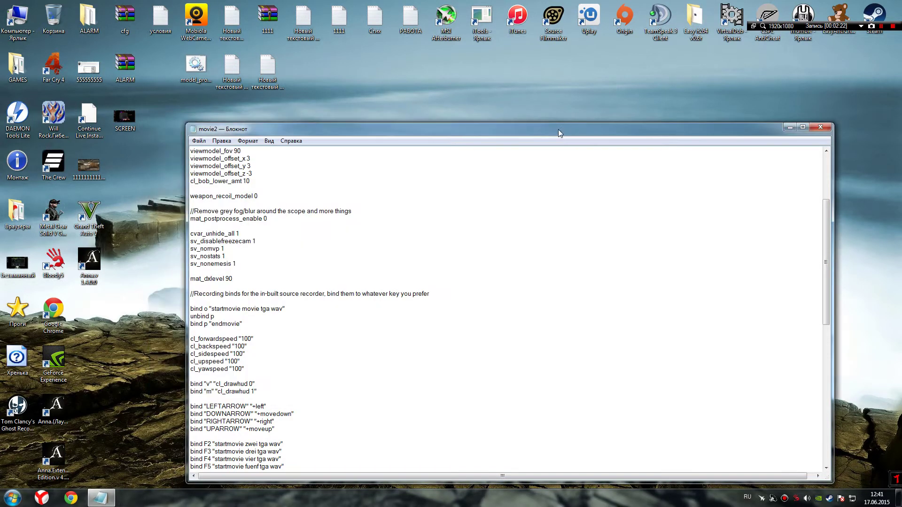
{"action": "left_click_drag", "start_coordinate": [558, 128], "coordinate": [575, 116]}
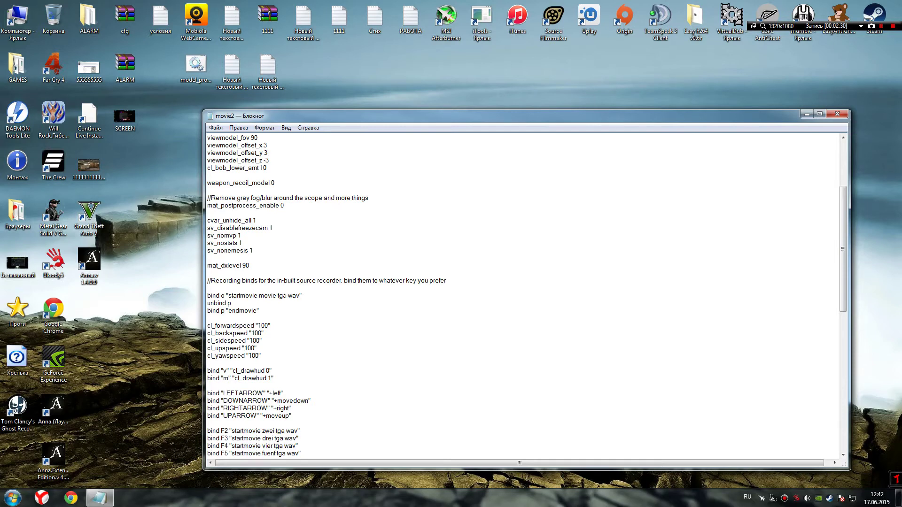
Highlight the four arrow-key movement binds in the movie2 config, from LEFTARROW to UPARROW, and clear the selection.
{"action": "scroll", "coordinate": [527, 296], "scroll_direction": "down", "scroll_amount": 1}
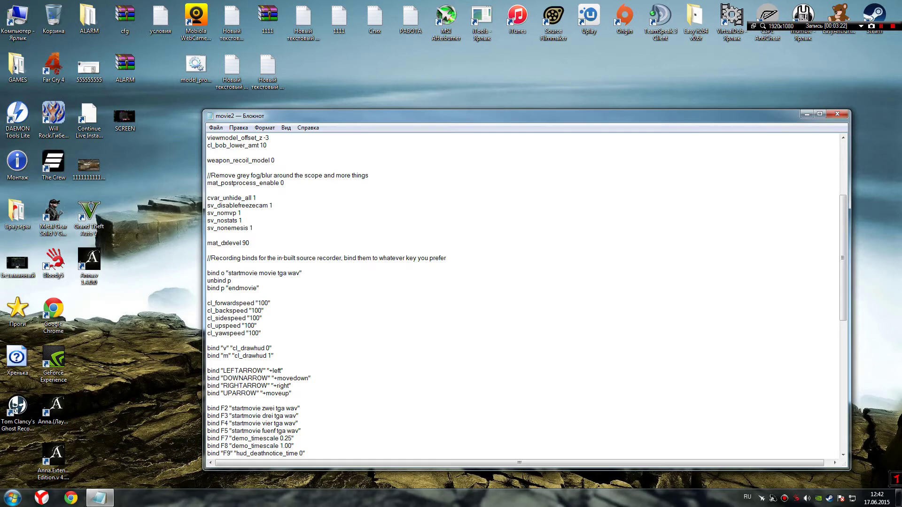
{"action": "left_click_drag", "start_coordinate": [293, 394], "coordinate": [207, 370]}
{"action": "left_click", "coordinate": [292, 386]}
{"action": "left_click_drag", "start_coordinate": [291, 393], "coordinate": [207, 371]}
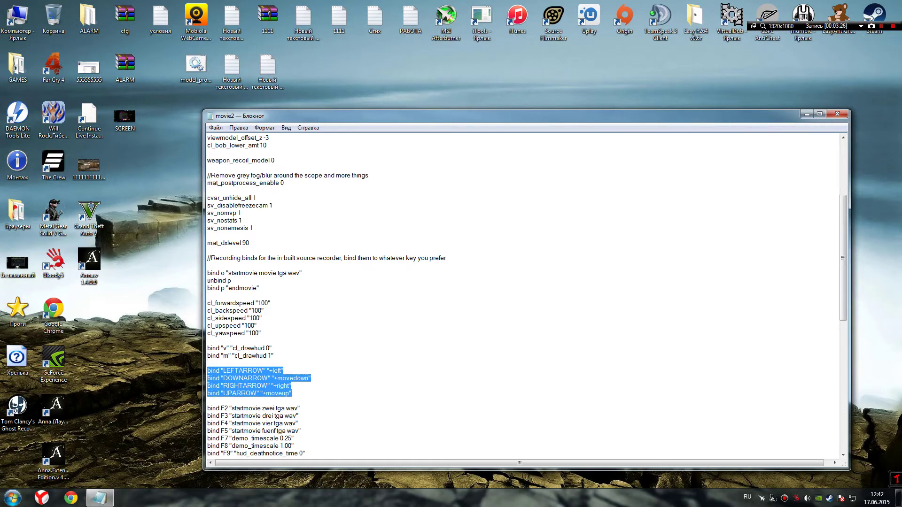
{"action": "left_click", "coordinate": [292, 393]}
{"action": "left_click_drag", "start_coordinate": [291, 393], "coordinate": [207, 363]}
{"action": "left_click", "coordinate": [208, 401]}
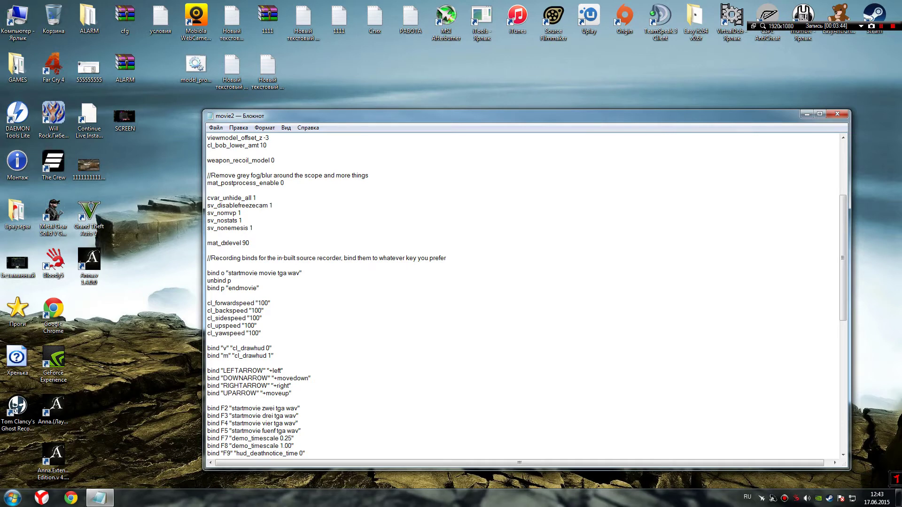
Review the rest of the movie2 config, including the function-key binds, framerate, HUD and crosshair settings, and close the file.
{"action": "scroll", "coordinate": [522, 296], "scroll_direction": "down", "scroll_amount": 1}
{"action": "scroll", "coordinate": [522, 297], "scroll_direction": "down", "scroll_amount": 1}
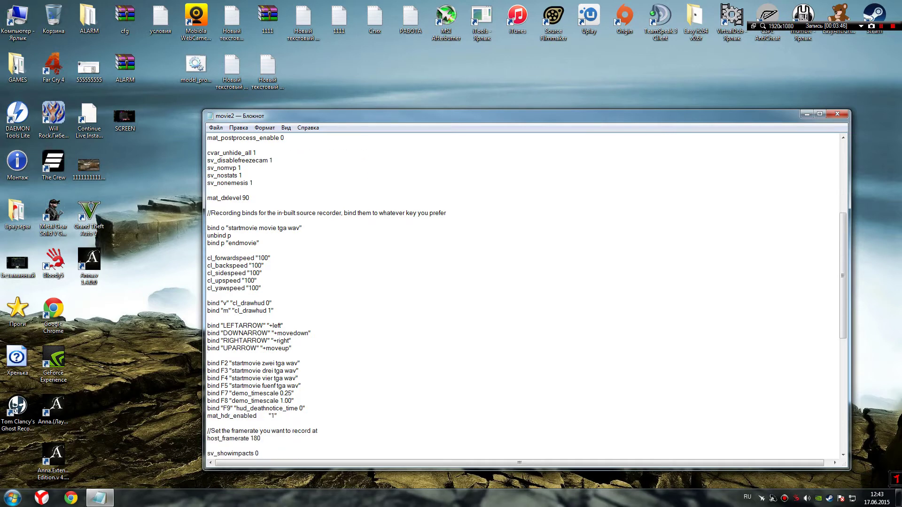
{"action": "scroll", "coordinate": [521, 296], "scroll_direction": "down", "scroll_amount": 1}
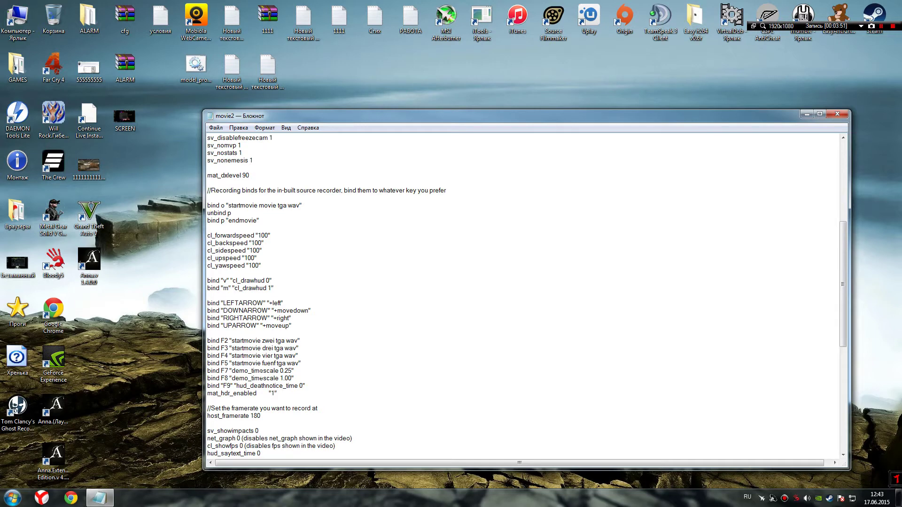
{"action": "scroll", "coordinate": [522, 296], "scroll_direction": "down", "scroll_amount": 10}
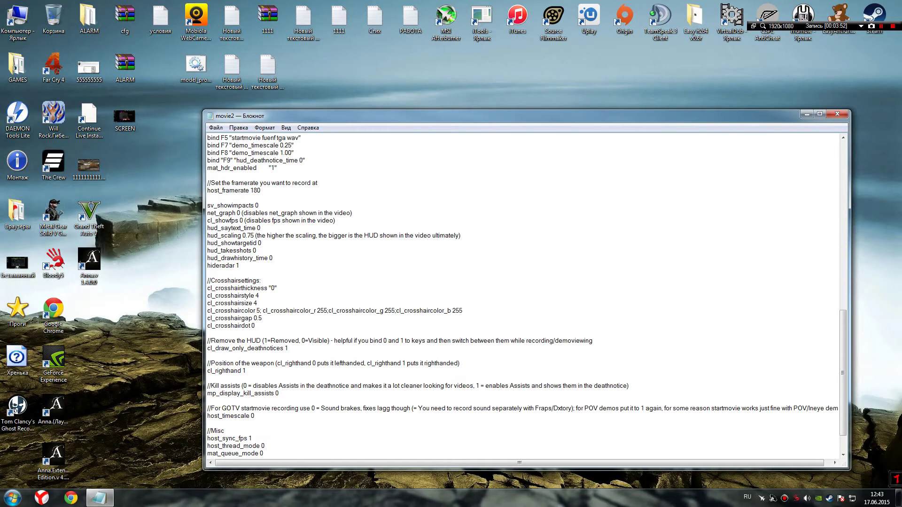
{"action": "scroll", "coordinate": [522, 296], "scroll_direction": "down", "scroll_amount": 2}
{"action": "scroll", "coordinate": [521, 296], "scroll_direction": "up", "scroll_amount": 8}
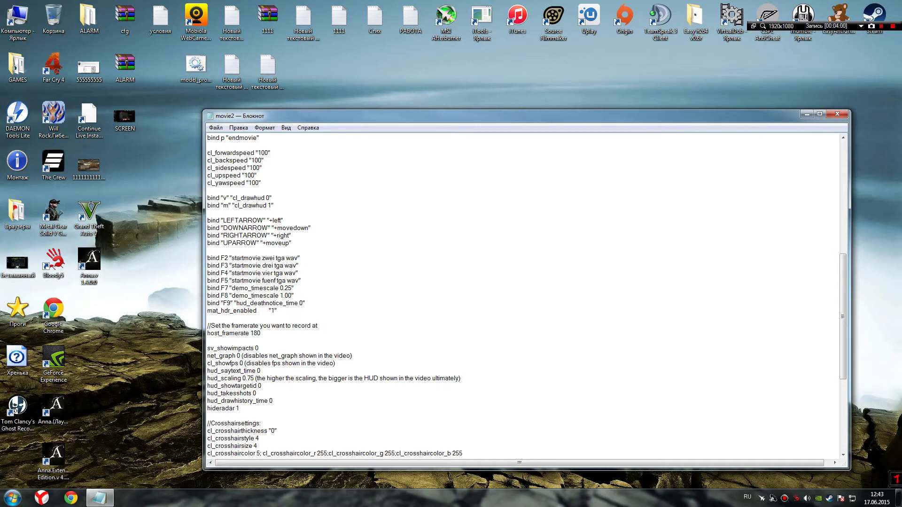
{"action": "scroll", "coordinate": [521, 296], "scroll_direction": "up", "scroll_amount": 5}
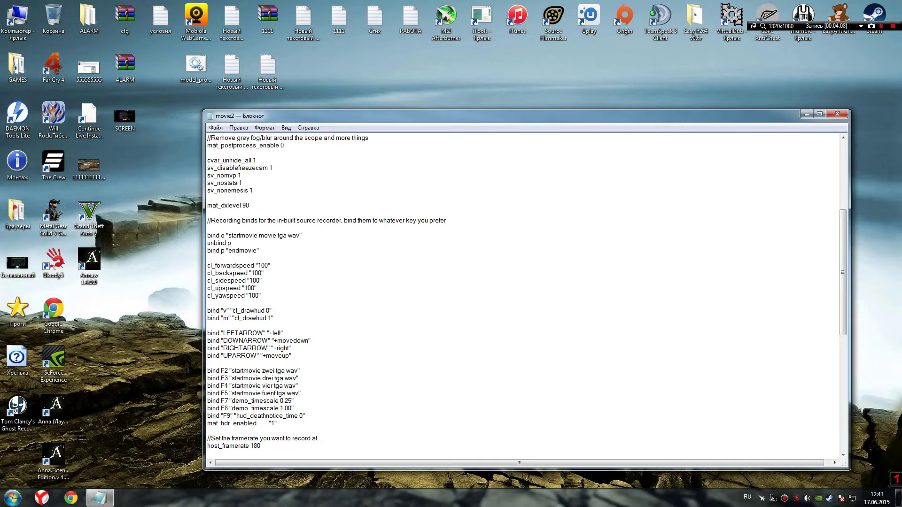
{"action": "left_click", "coordinate": [837, 113]}
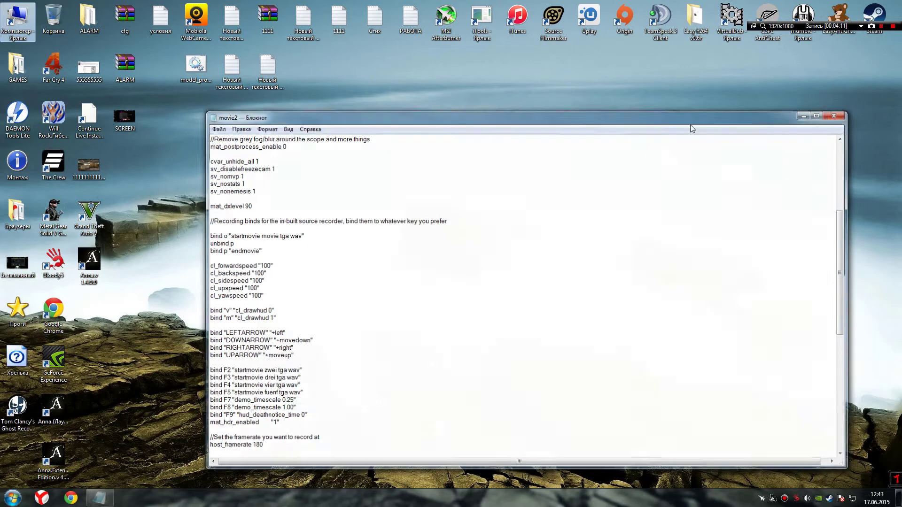
Open the computer's drive list and return to Steam\SteamApps\common on the GAMES (H:) drive.
{"action": "double_click", "coordinate": [14, 18]}
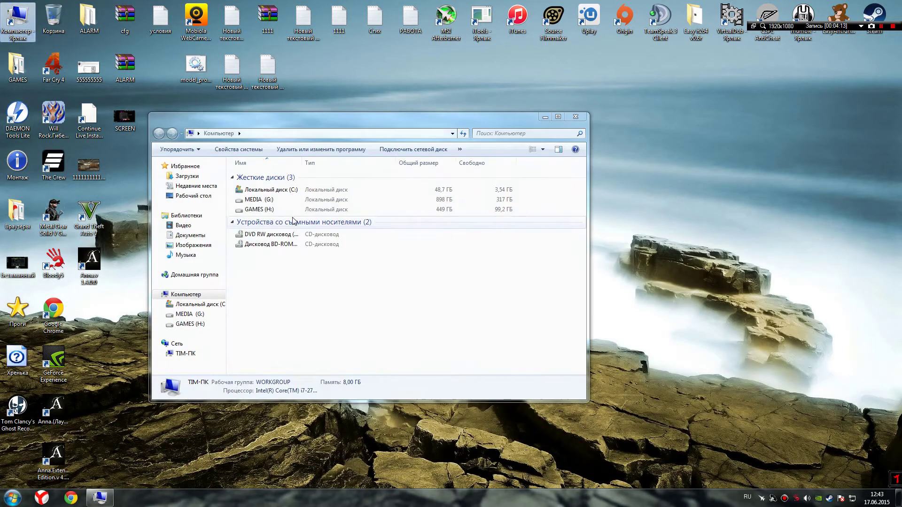
{"action": "double_click", "coordinate": [261, 199]}
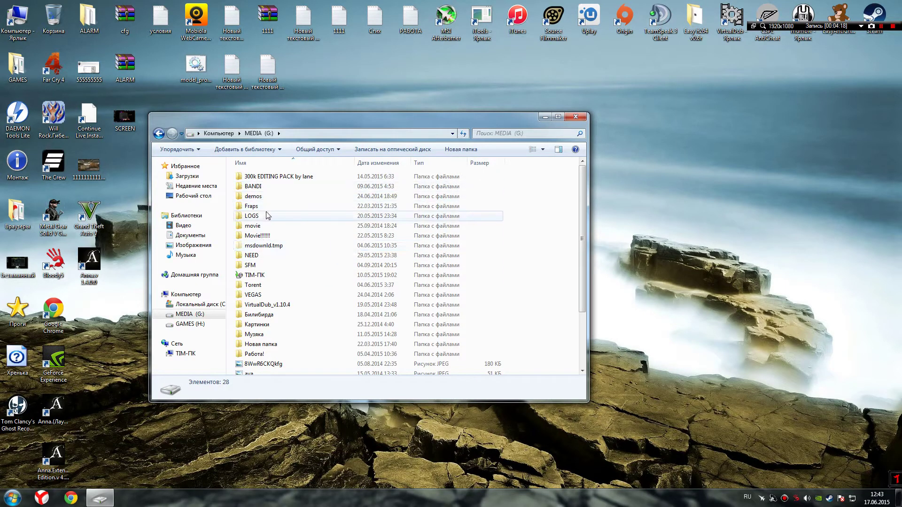
{"action": "key", "text": "BackSpace"}
{"action": "left_click", "coordinate": [271, 210]}
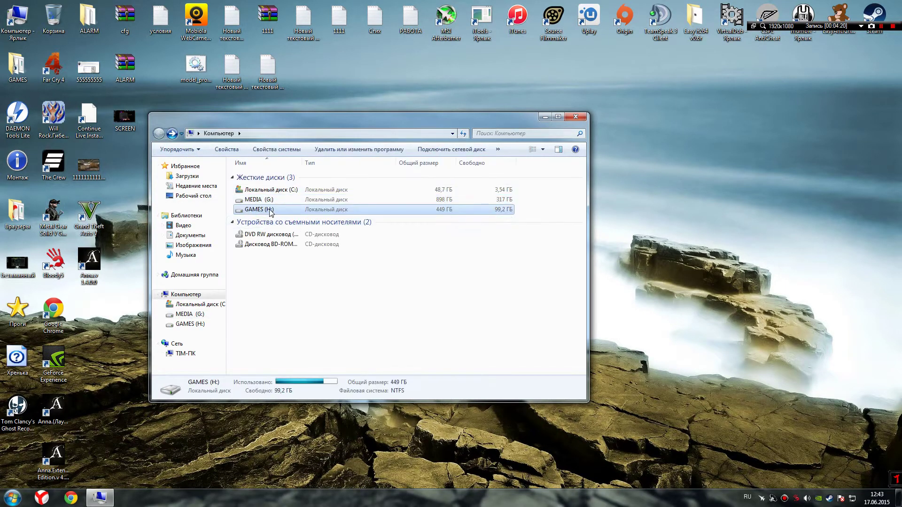
{"action": "double_click", "coordinate": [271, 211]}
{"action": "double_click", "coordinate": [256, 207]}
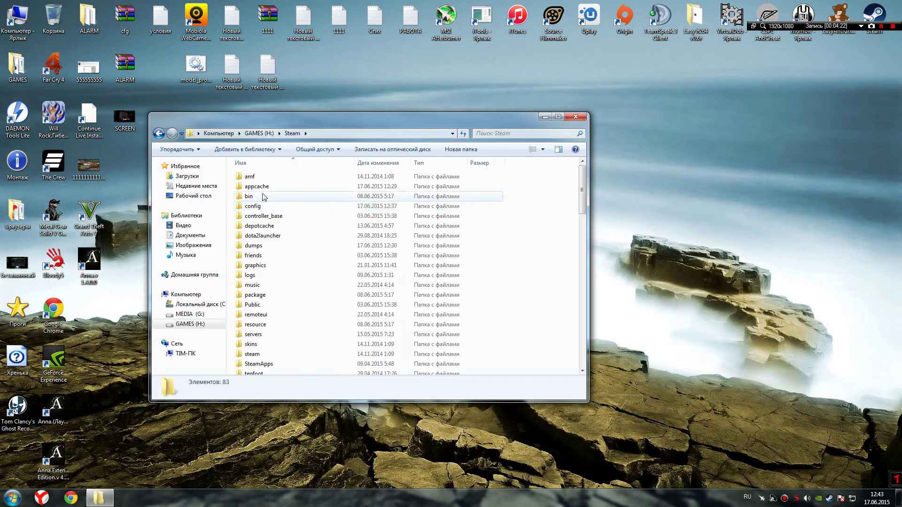
{"action": "double_click", "coordinate": [259, 364]}
{"action": "double_click", "coordinate": [263, 176]}
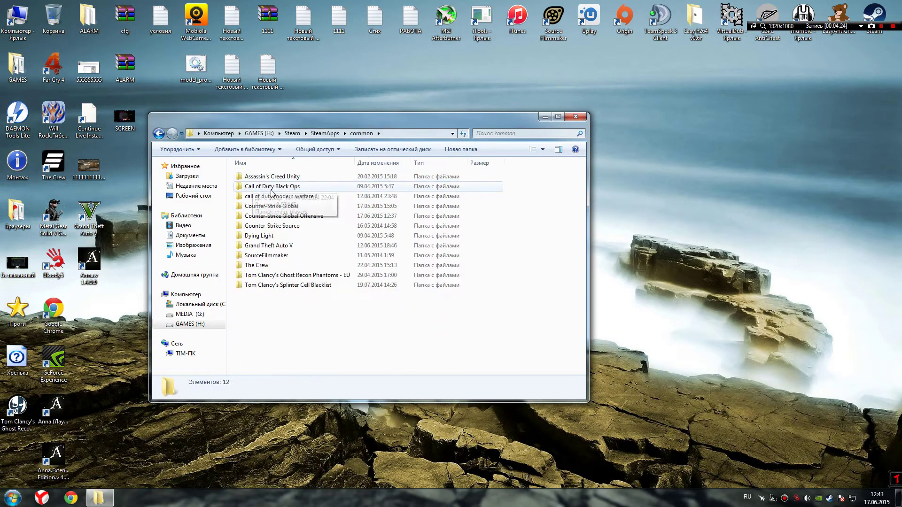
Launch the csgo application from the Counter-Strike Global folder and close the folder window.
{"action": "double_click", "coordinate": [272, 207]}
{"action": "double_click", "coordinate": [279, 233]}
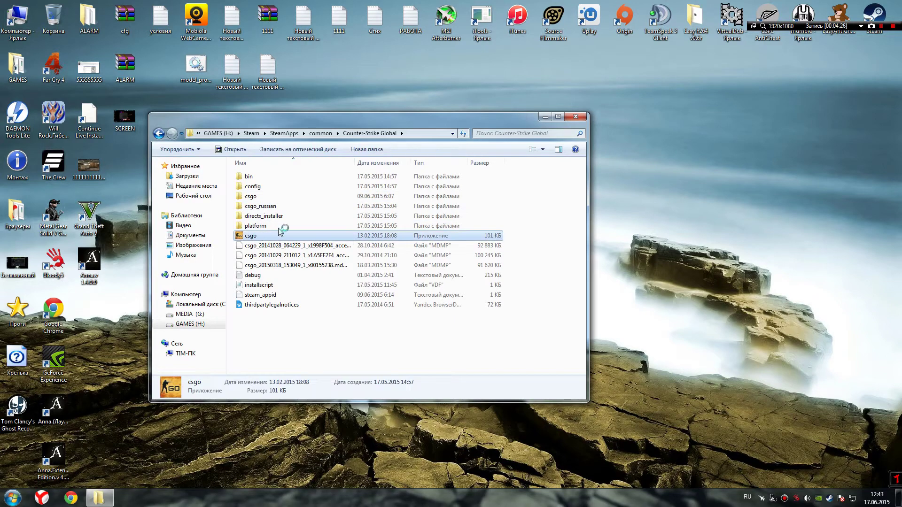
{"action": "left_click", "coordinate": [575, 117]}
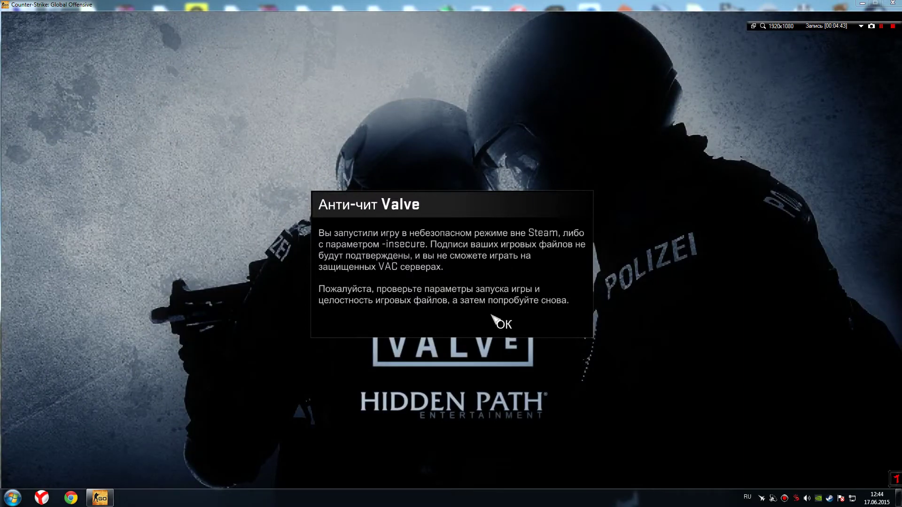
Dismiss the Valve anti-cheat notice and execute the movie2 config with exec movie2 in the game console.
{"action": "left_click", "coordinate": [503, 324]}
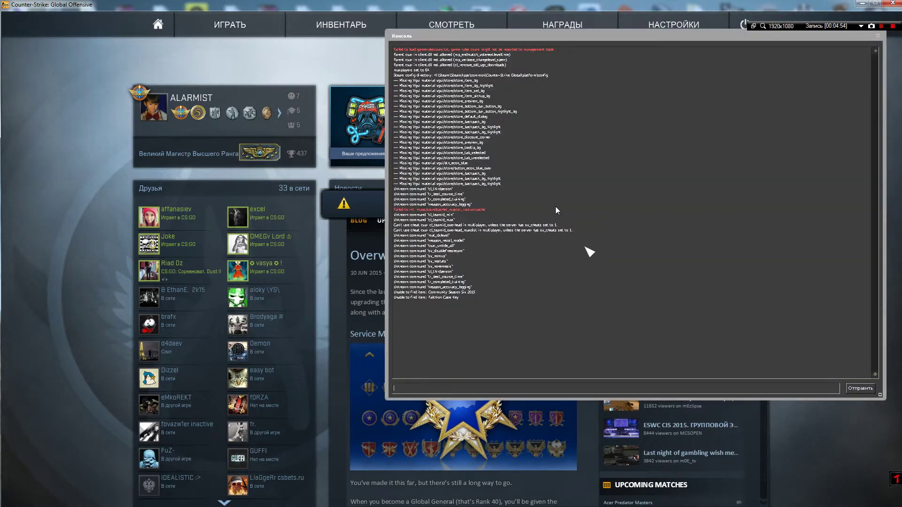
{"action": "type", "text": "exec movie"}
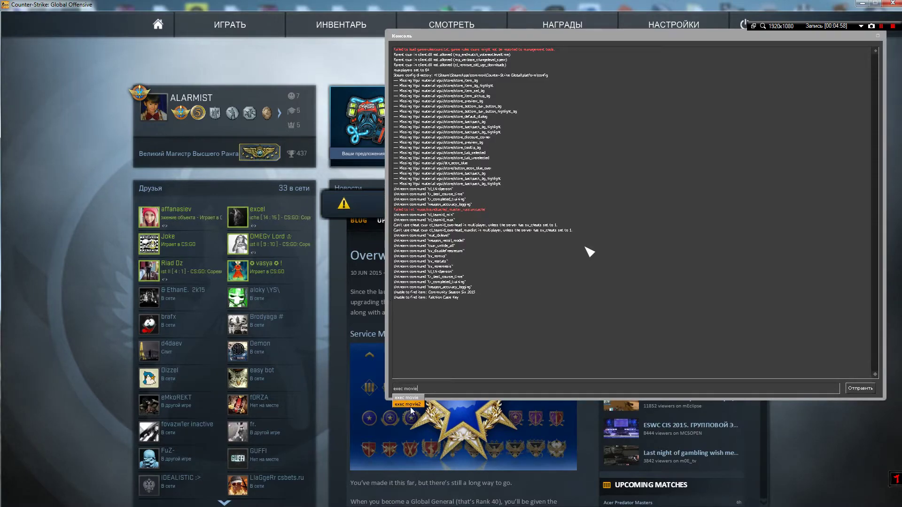
{"action": "key", "text": "Return"}
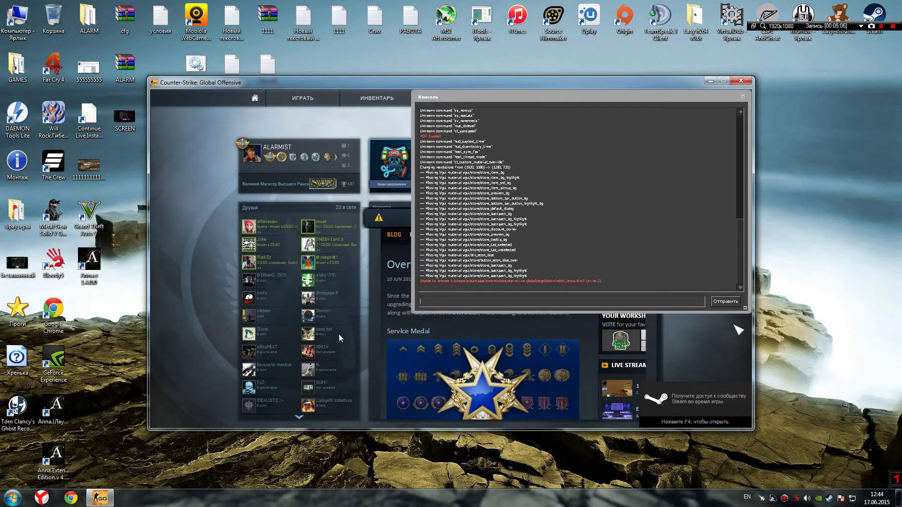
Load the demo tick40400.dem from the csgo folder through the Demo Playback window and hide that window during playback.
{"action": "key", "text": "shift+F2"}
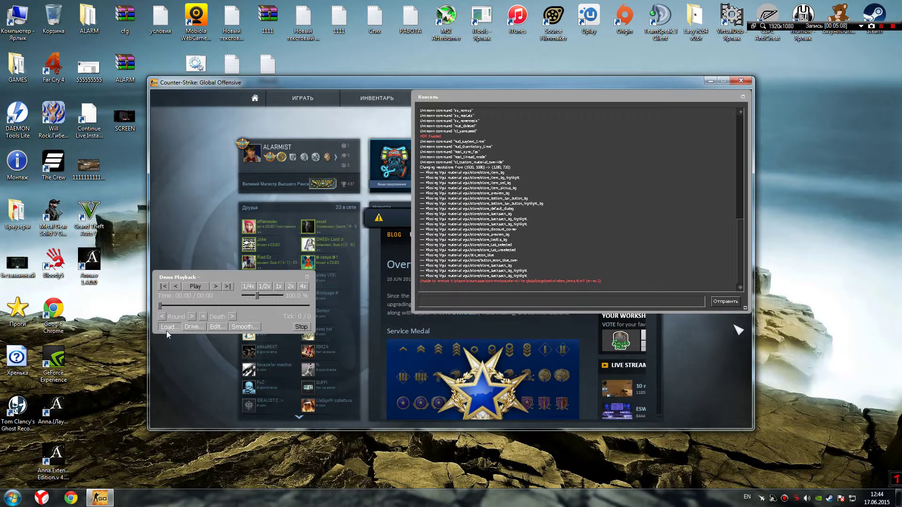
{"action": "left_click", "coordinate": [169, 328]}
{"action": "scroll", "coordinate": [437, 271], "scroll_direction": "down", "scroll_amount": 1}
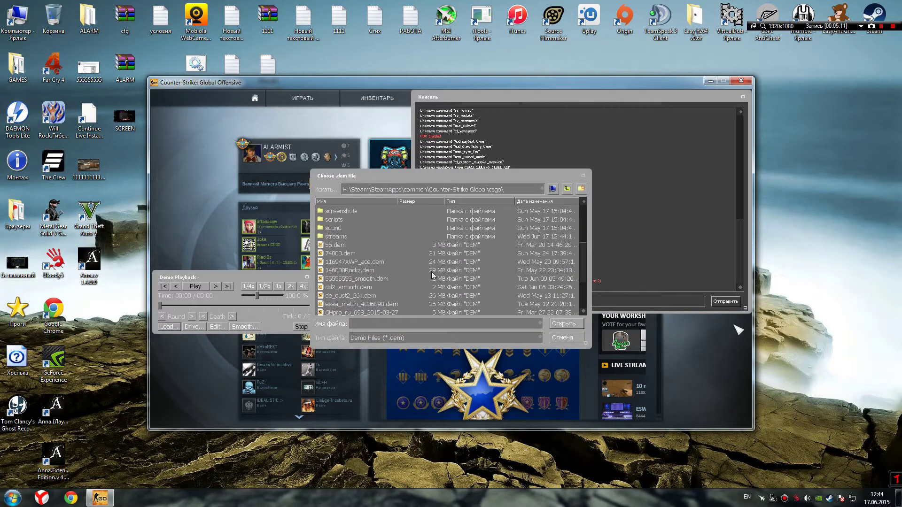
{"action": "scroll", "coordinate": [376, 289], "scroll_direction": "down", "scroll_amount": 3}
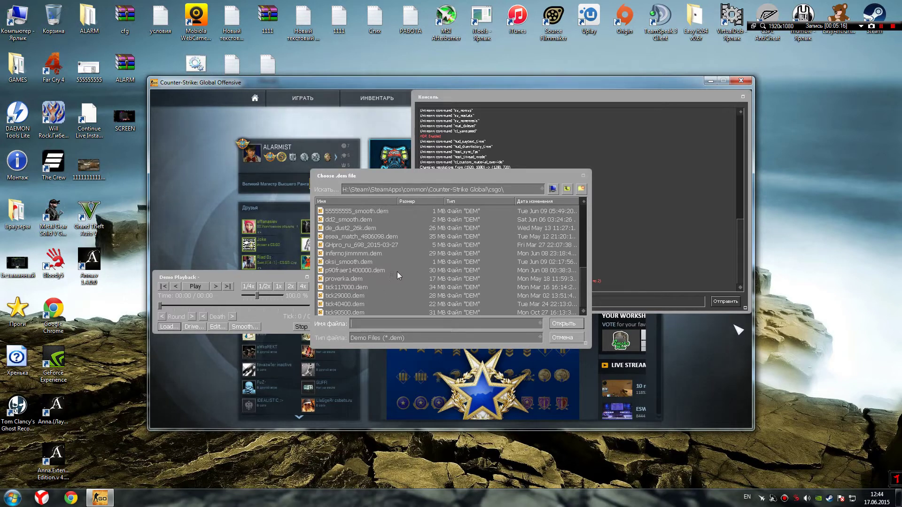
{"action": "left_click", "coordinate": [346, 287]}
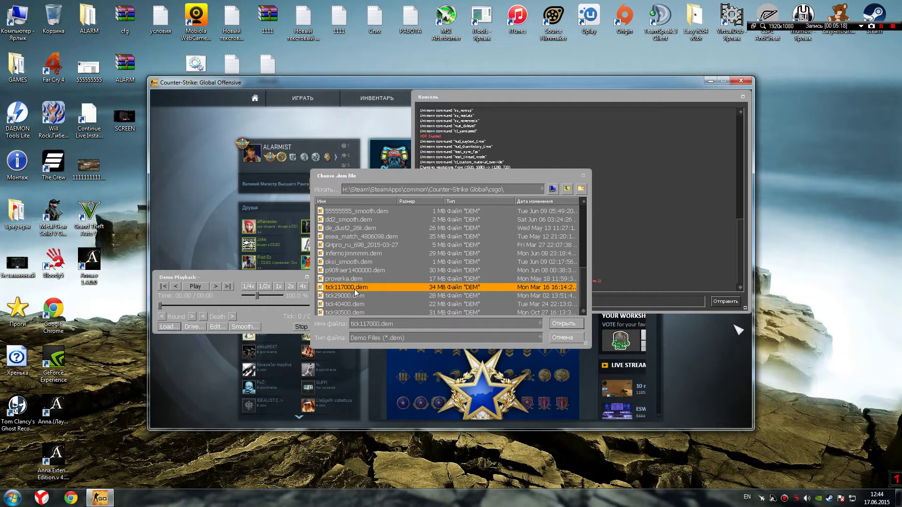
{"action": "left_click", "coordinate": [356, 279]}
{"action": "left_click", "coordinate": [346, 305]}
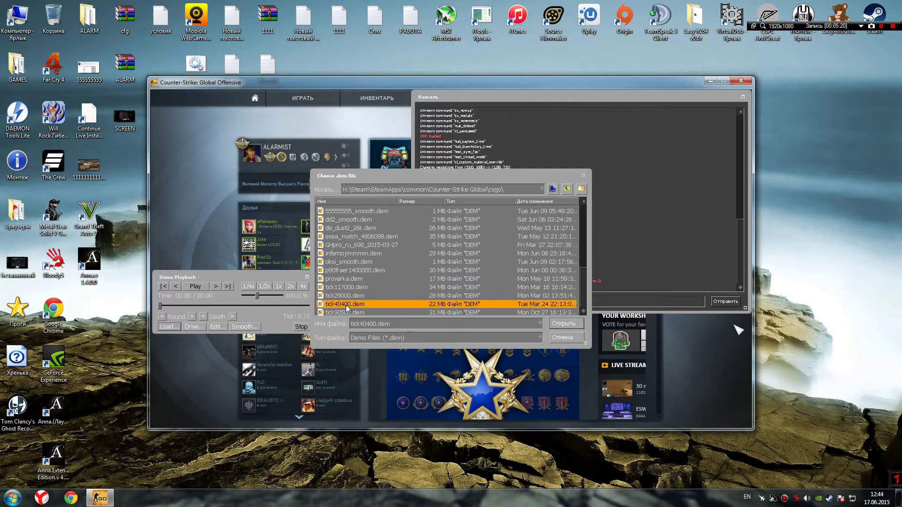
{"action": "double_click", "coordinate": [346, 305]}
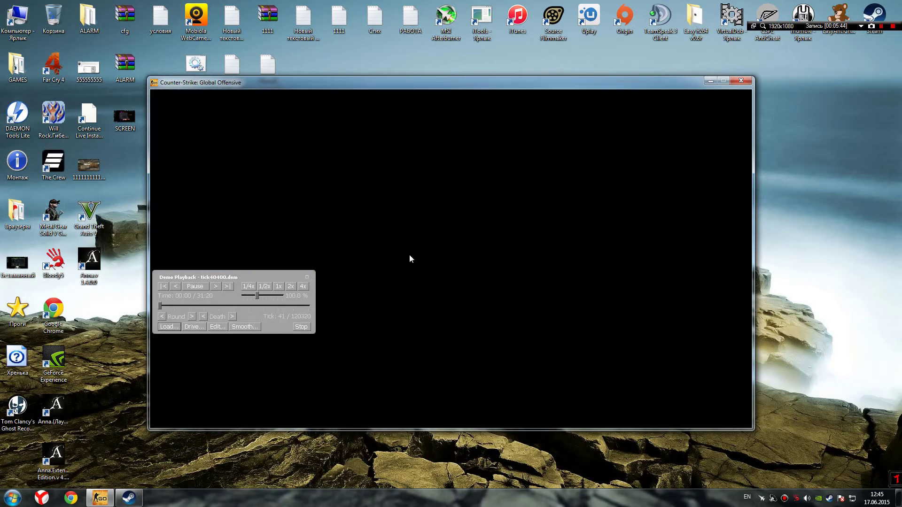
{"action": "key", "text": "shift+F2"}
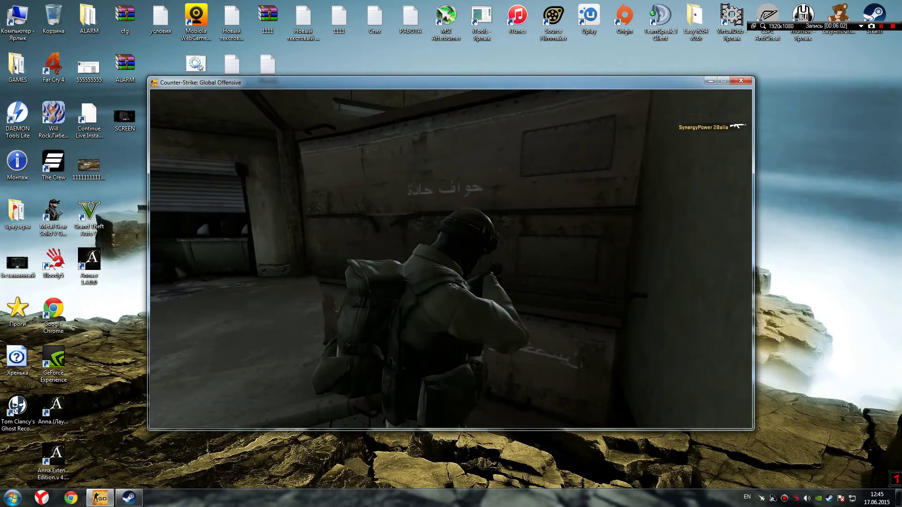
Check the match scoreboard while the demo plays.
{"action": "key", "text": "Tab"}
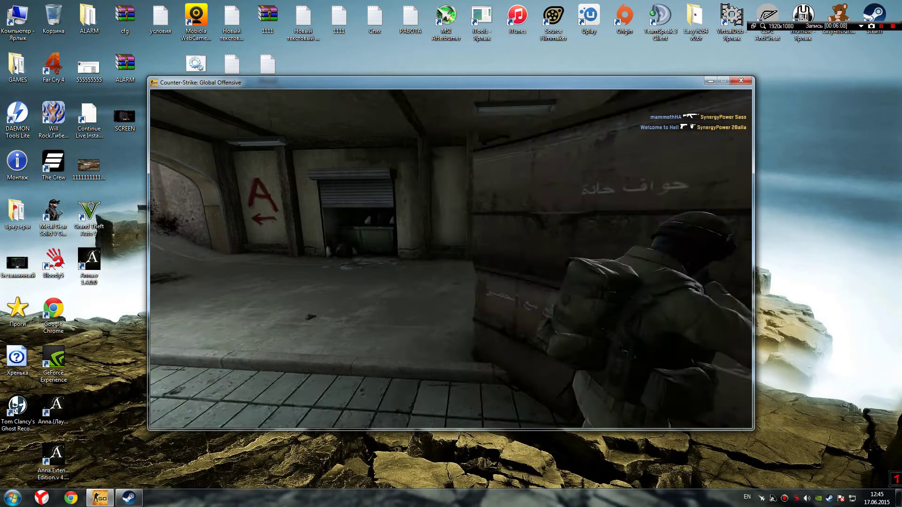
{"action": "key", "text": "Tab"}
{"action": "key", "text": "Tab"}
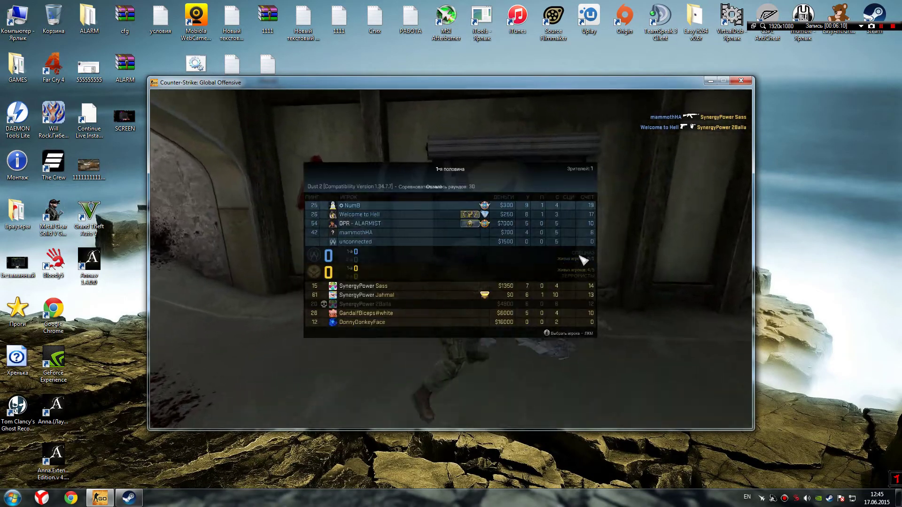
{"action": "key", "text": "Tab"}
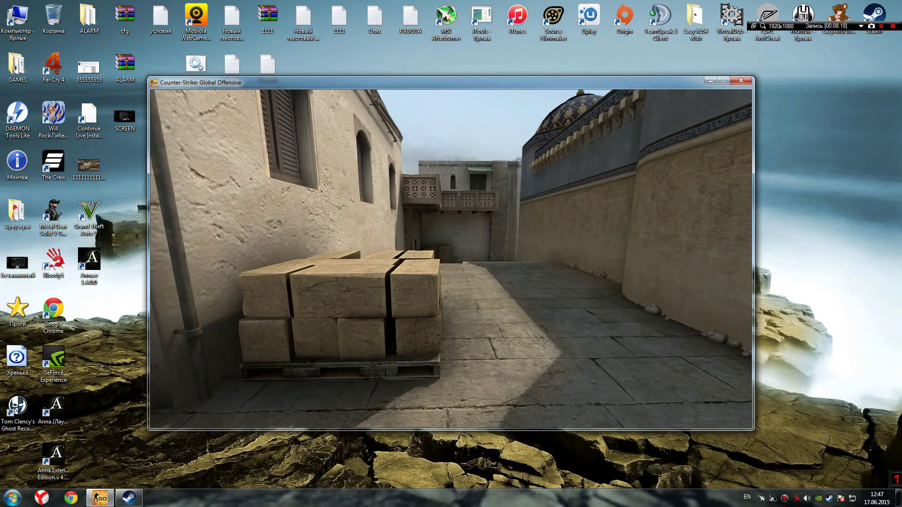
Set host_framerate to 120 in the game console and check the scoreboard in the running demo.
{"action": "key", "text": "grave"}
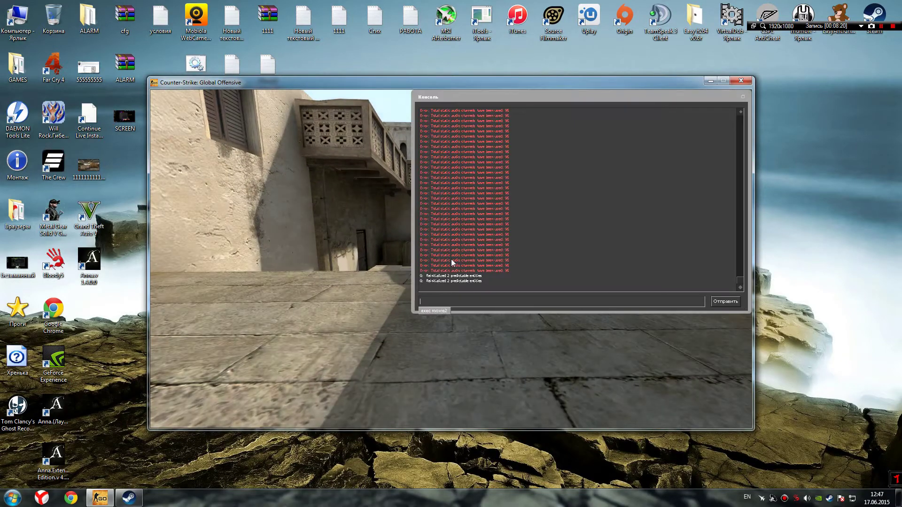
{"action": "type", "text": "host"}
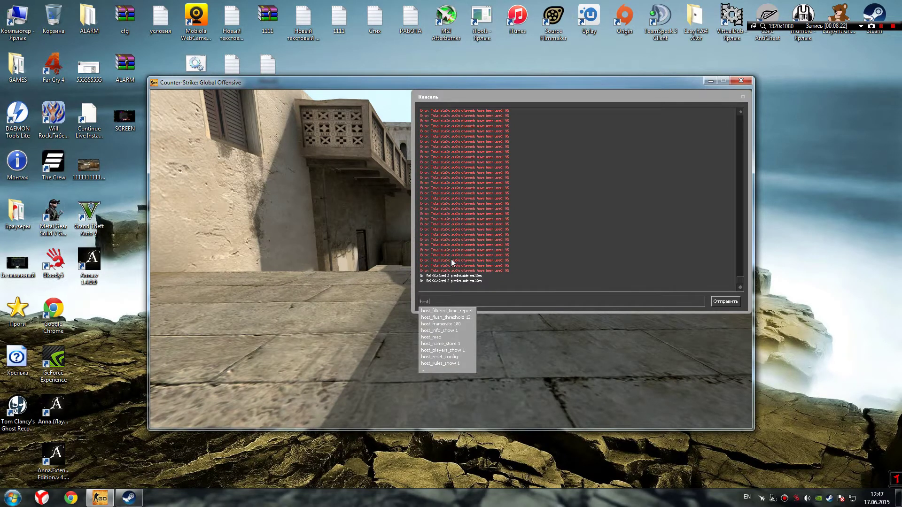
{"action": "type", "text": "_fra"}
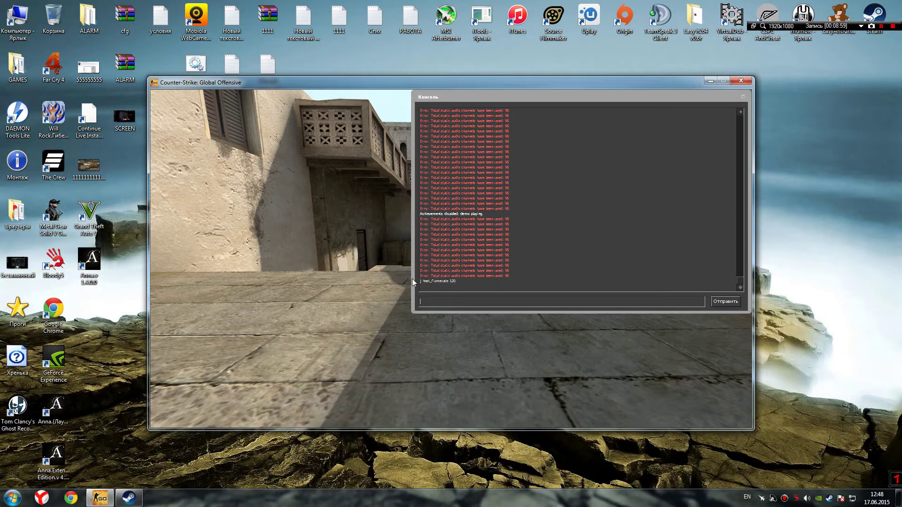
{"action": "key", "text": "grave"}
{"action": "key", "text": "Tab"}
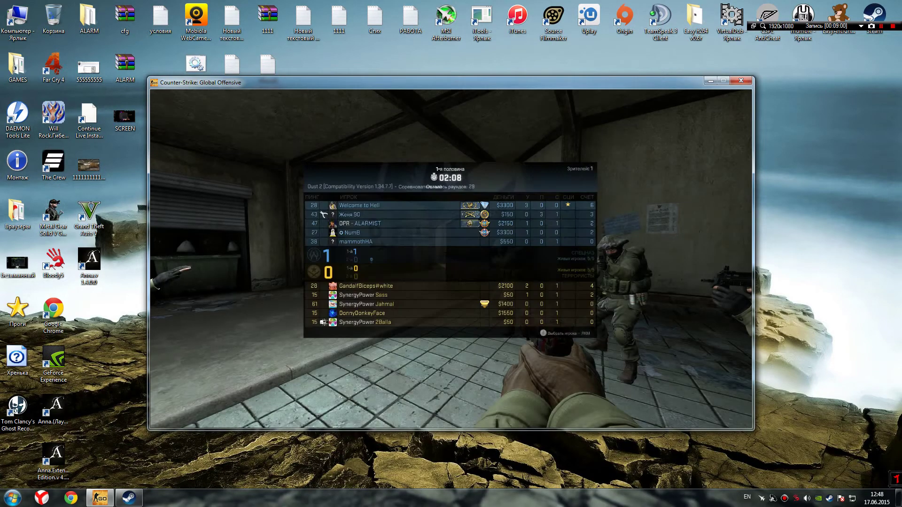
{"action": "key", "text": "3"}
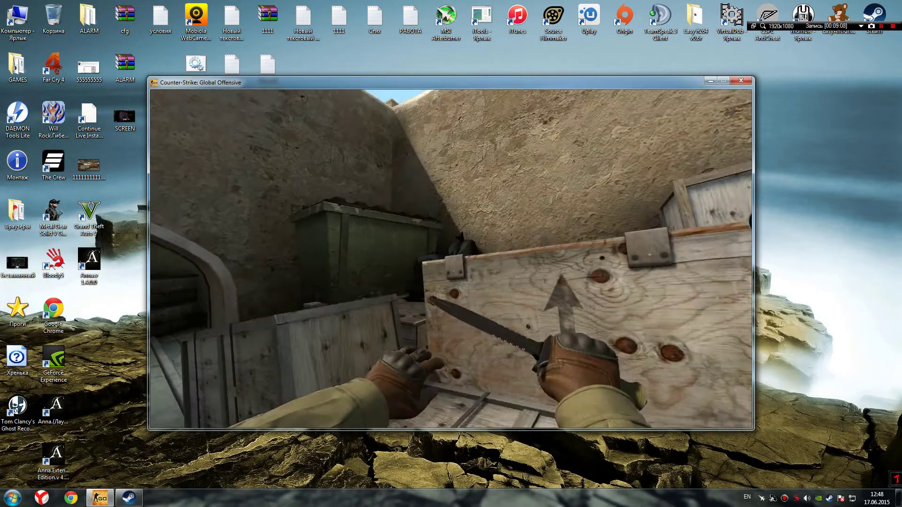
Recall the host_framerate command in the console, replace its value and execute it.
{"action": "key", "text": "grave"}
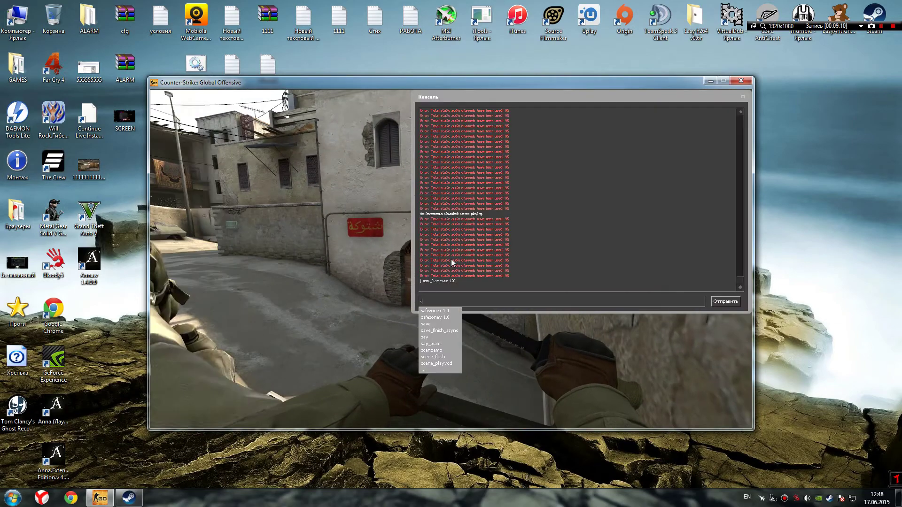
{"action": "key", "text": "Up"}
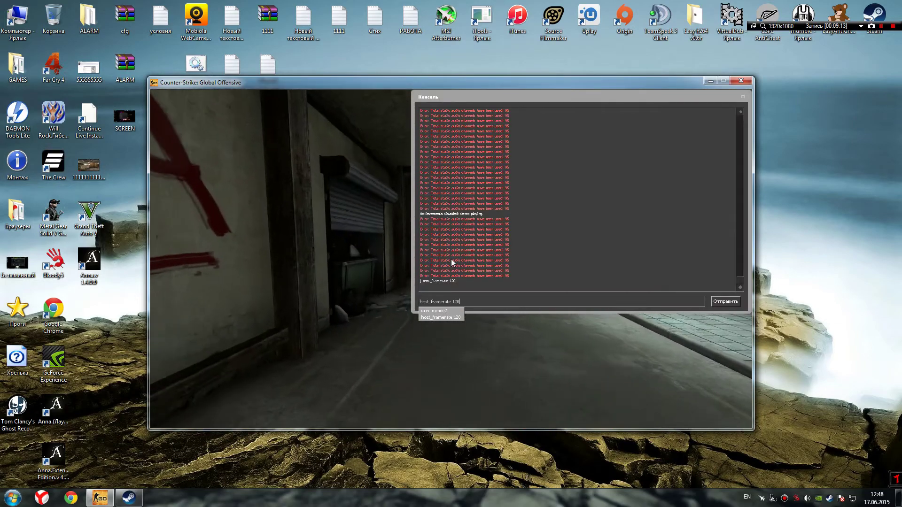
{"action": "key", "text": "BackSpace"}
{"action": "key", "text": "BackSpace"}
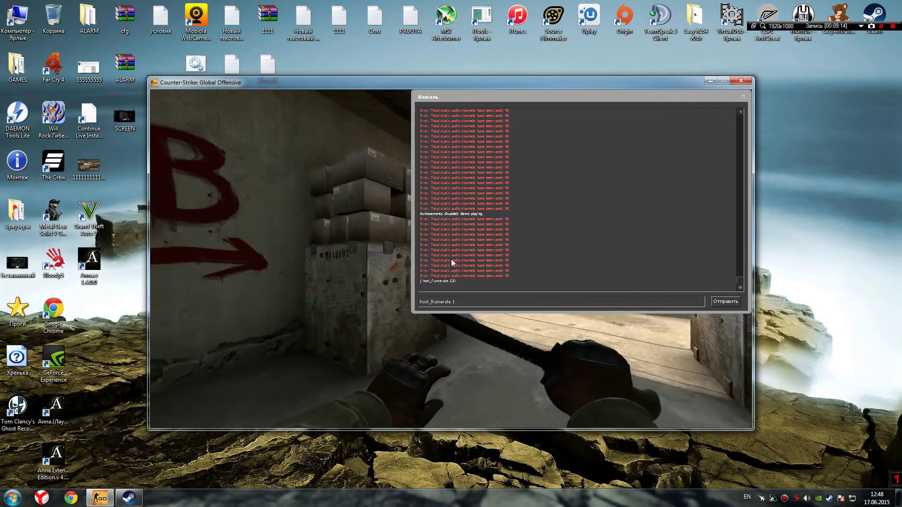
{"action": "key", "text": "Return"}
{"action": "key", "text": "grave"}
Set host_framerate to 300 in the game console and close the console.
{"action": "key", "text": "grave"}
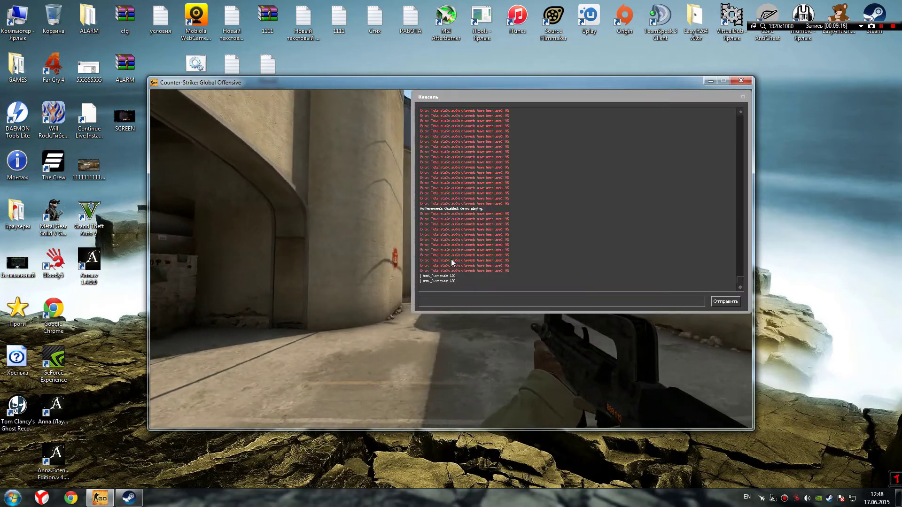
{"action": "key", "text": "Up"}
{"action": "key", "text": "BackSpace"}
{"action": "key", "text": "BackSpace"}
{"action": "key", "text": "BackSpace"}
{"action": "type", "text": "300"}
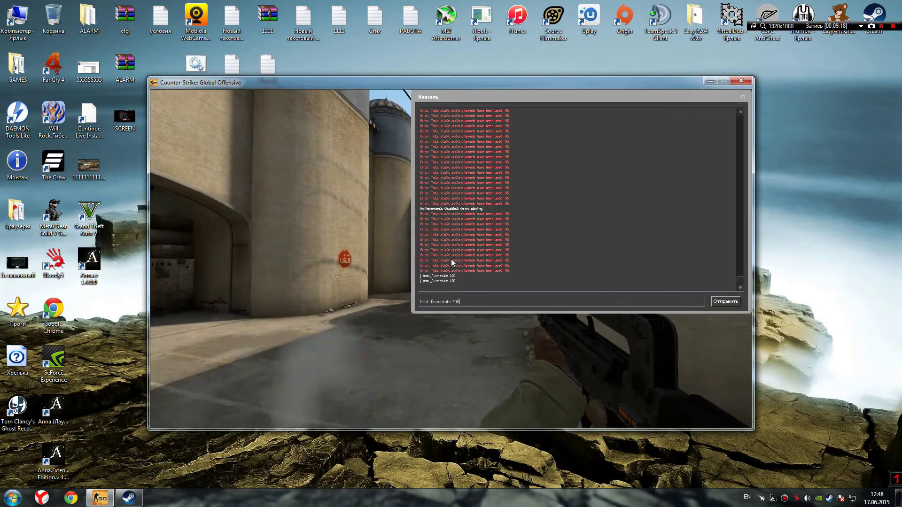
{"action": "key", "text": "Return"}
{"action": "key", "text": "grave"}
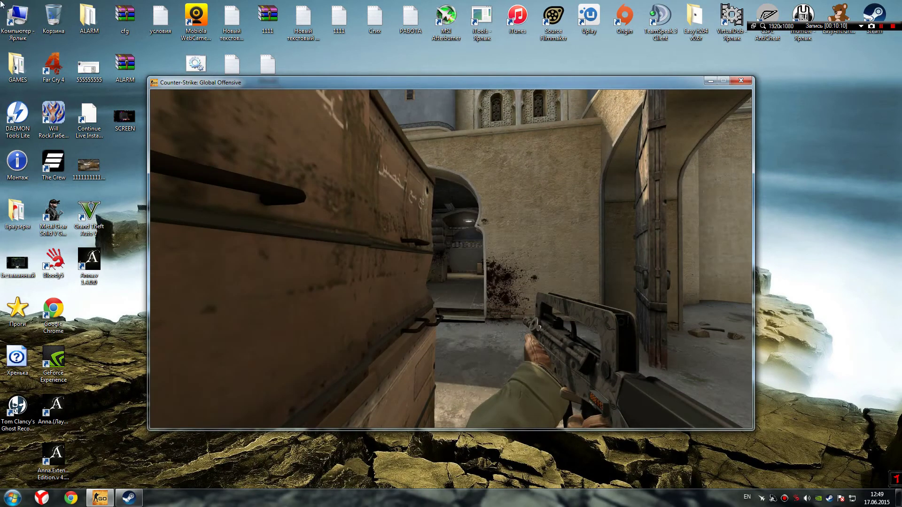
Open the folder Steam\SteamApps\common\Counter-Strike Global\csgo on the GAMES (H:) drive.
{"action": "double_click", "coordinate": [14, 16]}
{"action": "double_click", "coordinate": [278, 196]}
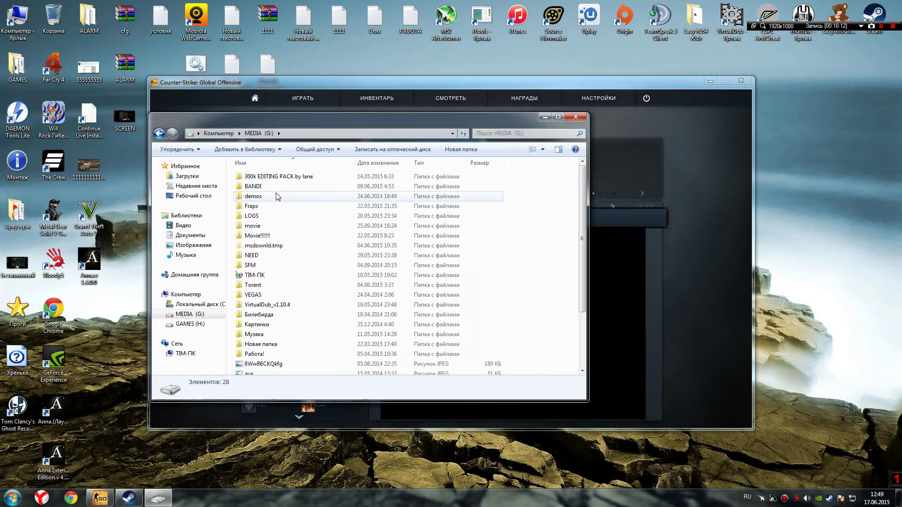
{"action": "key", "text": "BackSpace"}
{"action": "double_click", "coordinate": [274, 215]}
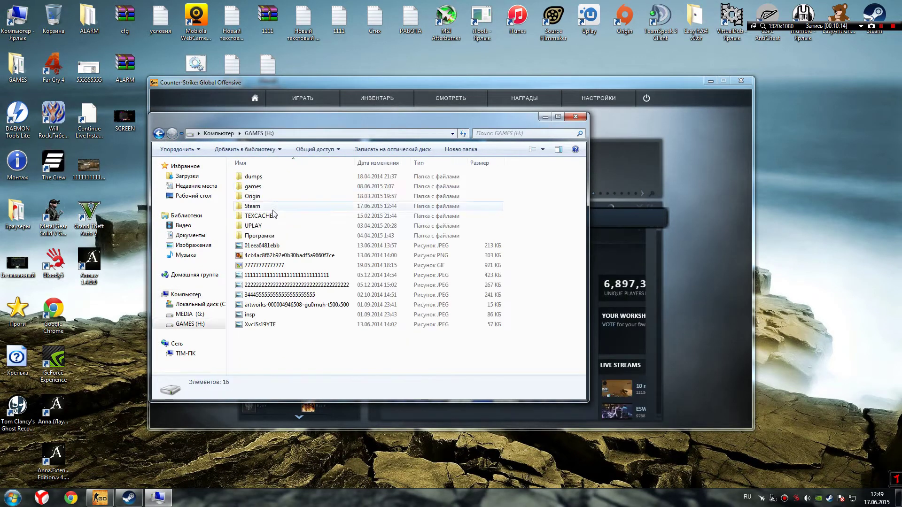
{"action": "double_click", "coordinate": [273, 207]}
{"action": "left_click", "coordinate": [263, 363]}
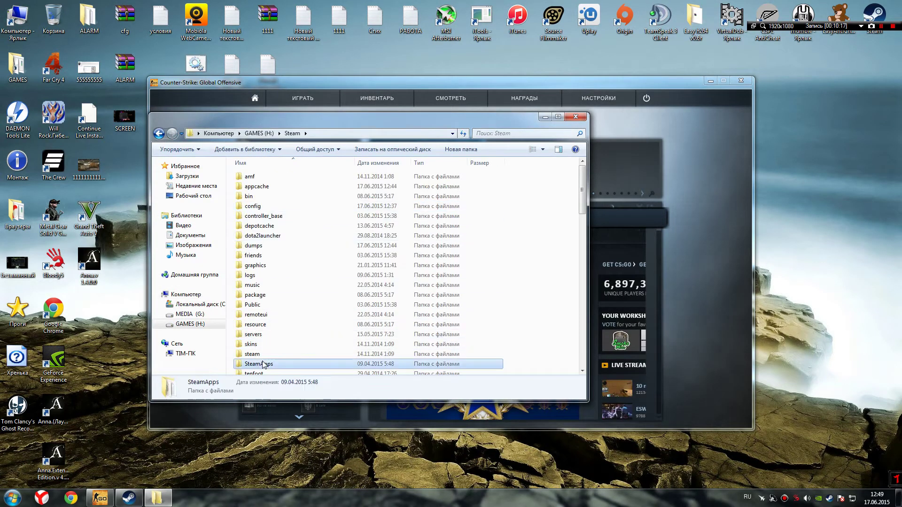
{"action": "double_click", "coordinate": [263, 364]}
{"action": "double_click", "coordinate": [266, 176]}
{"action": "double_click", "coordinate": [276, 206]}
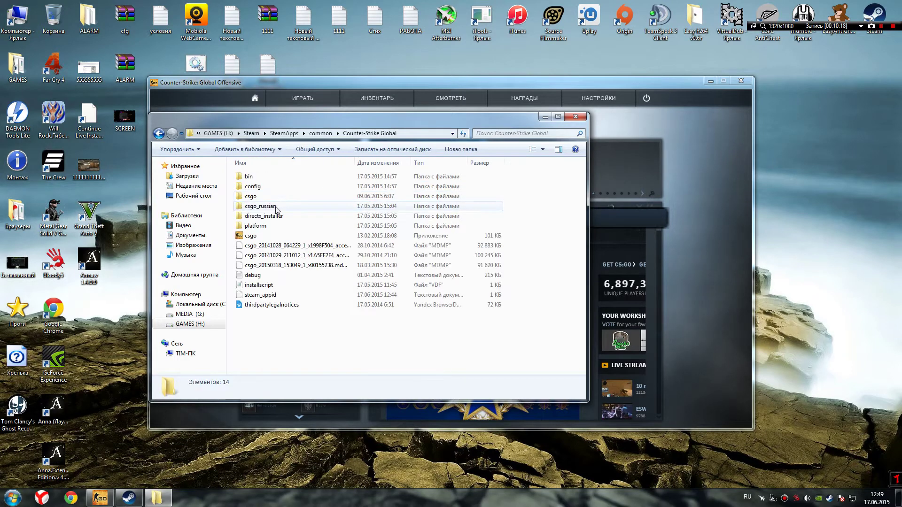
{"action": "double_click", "coordinate": [263, 196]}
Look through the recorded movie .tga frames in the csgo folder, starting at movie0000.tga, and close the folder window.
{"action": "scroll", "coordinate": [269, 242], "scroll_direction": "down", "scroll_amount": 5}
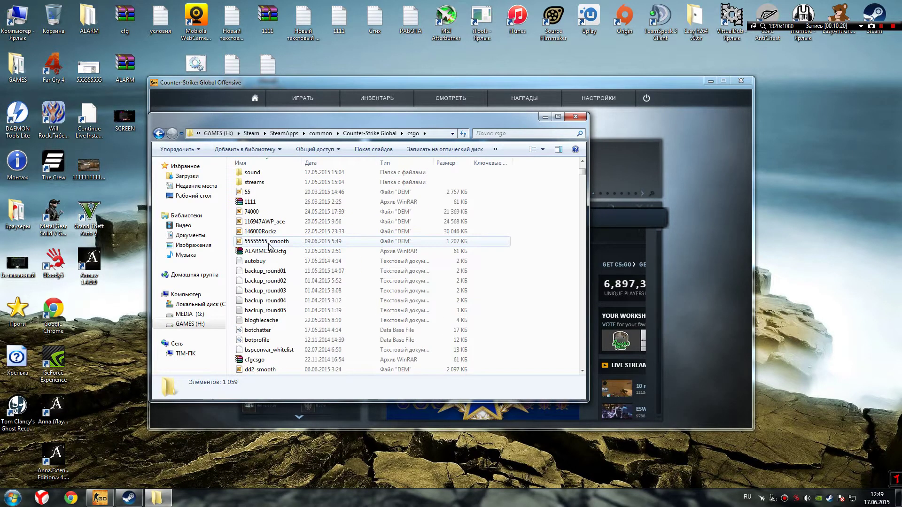
{"action": "scroll", "coordinate": [269, 245], "scroll_direction": "down", "scroll_amount": 15}
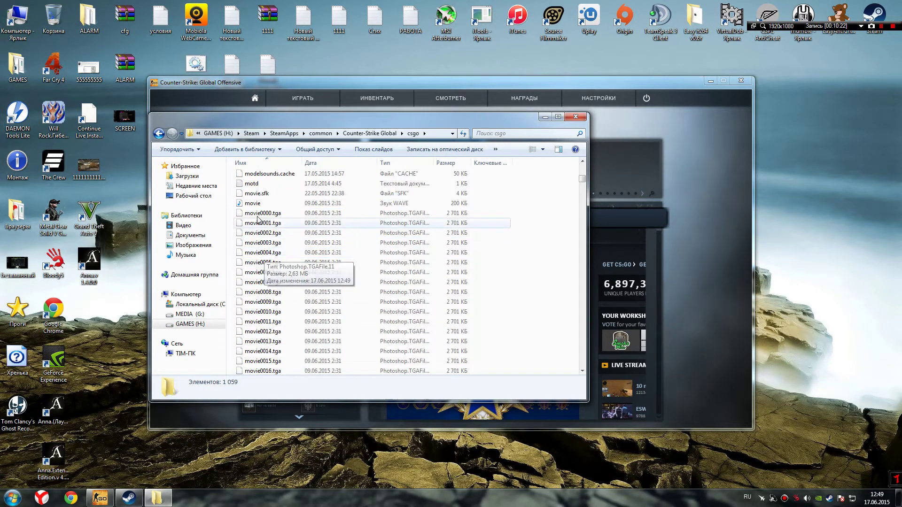
{"action": "left_click", "coordinate": [258, 214]}
{"action": "scroll", "coordinate": [301, 239], "scroll_direction": "down", "scroll_amount": 20}
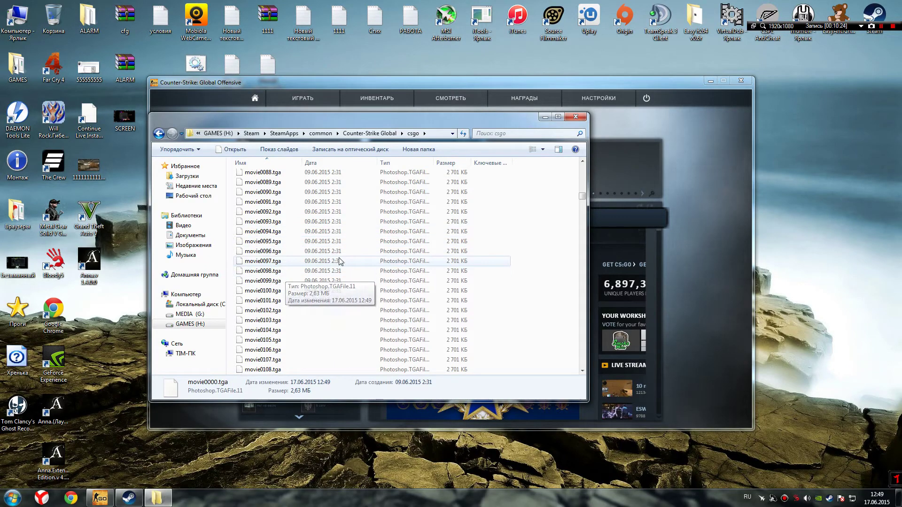
{"action": "left_click", "coordinate": [575, 116]}
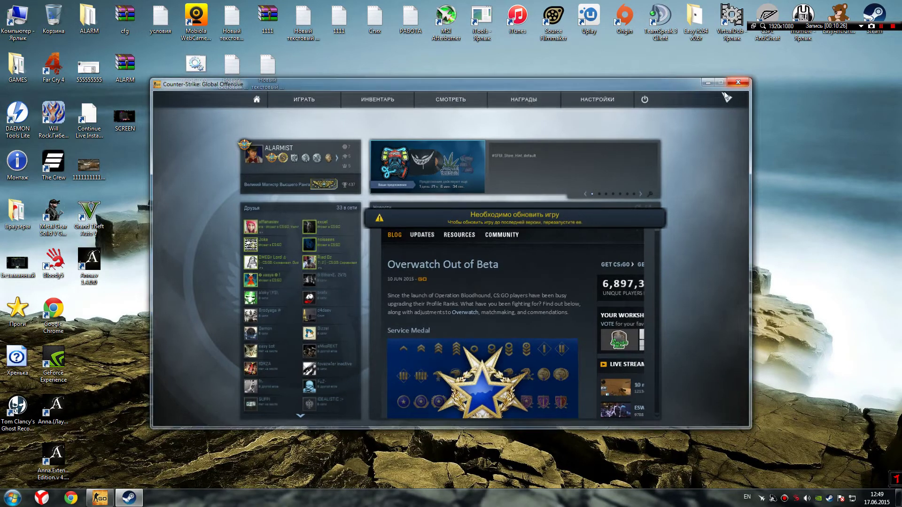
Close the game, switch to VirtualDub and open the image sequence starting with movie0000.tga from the csgo folder.
{"action": "left_click", "coordinate": [738, 82]}
{"action": "double_click", "coordinate": [732, 19]}
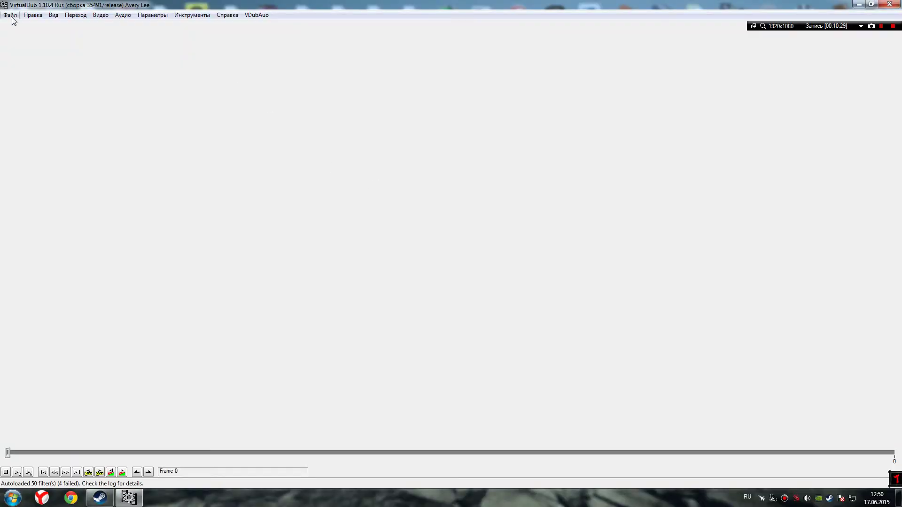
{"action": "left_click", "coordinate": [10, 15]}
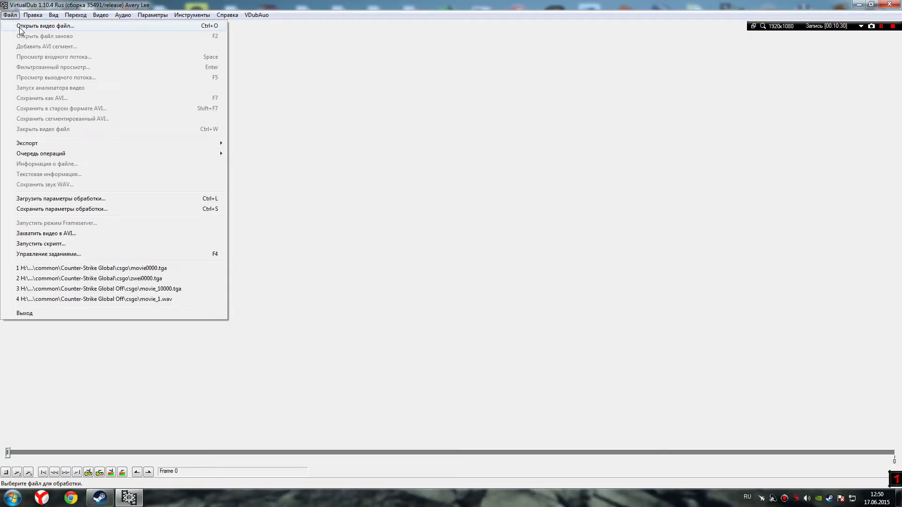
{"action": "left_click", "coordinate": [21, 26]}
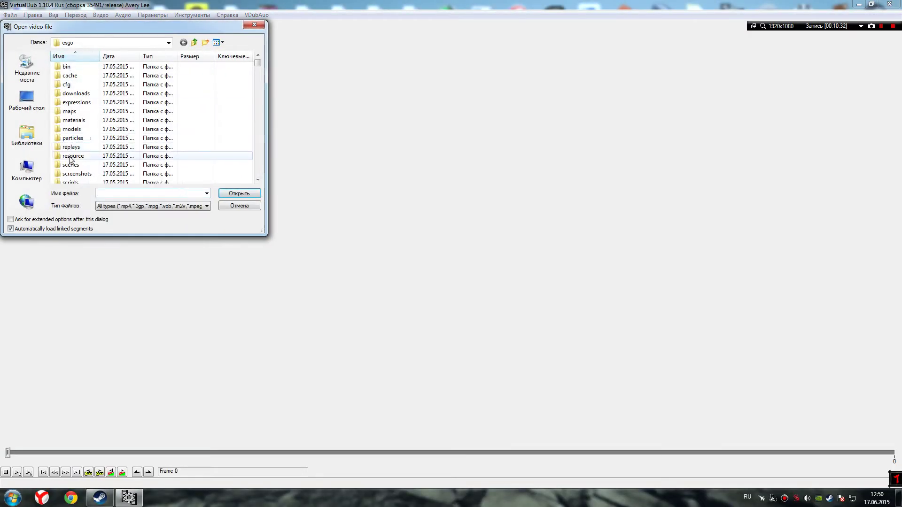
{"action": "scroll", "coordinate": [73, 155], "scroll_direction": "down", "scroll_amount": 4}
{"action": "scroll", "coordinate": [74, 151], "scroll_direction": "up", "scroll_amount": 1}
{"action": "double_click", "coordinate": [75, 148]}
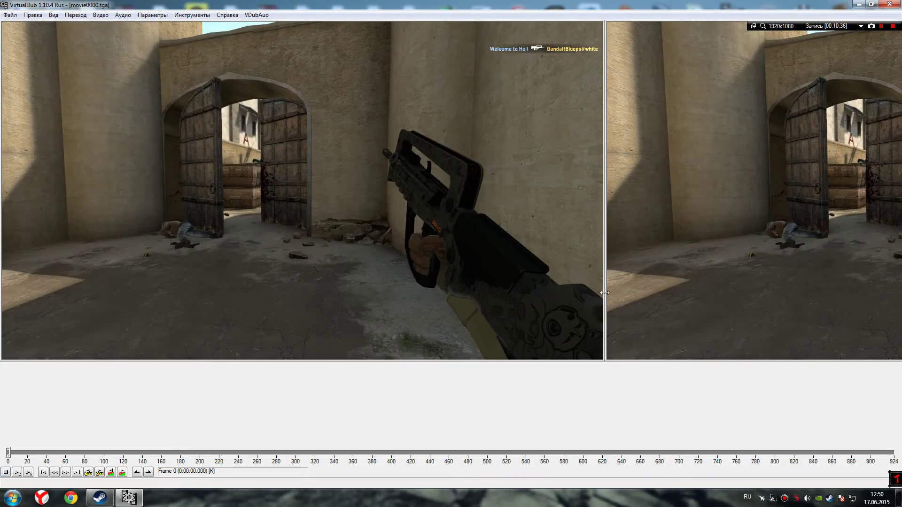
Rearrange the video panes so only one preview shows and scrub the sequence to frame 760.
{"action": "left_click_drag", "start_coordinate": [604, 293], "coordinate": [609, 295]}
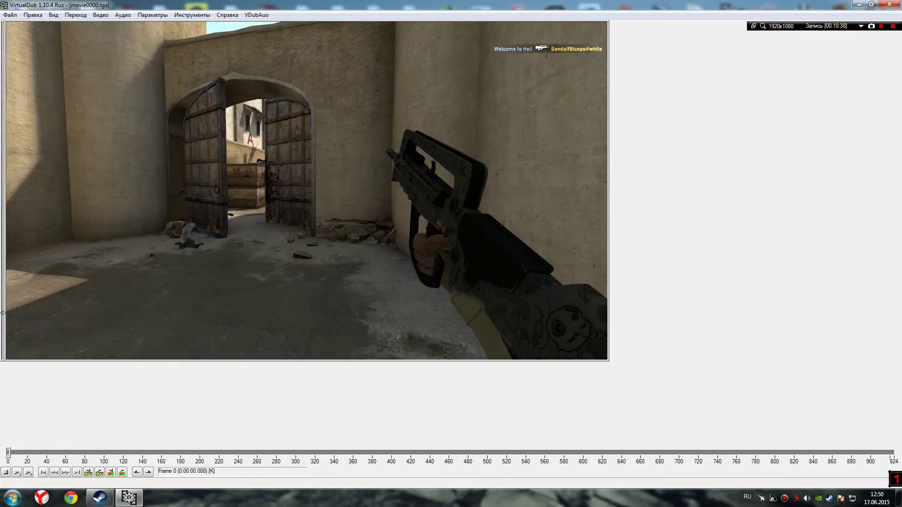
{"action": "left_click_drag", "start_coordinate": [8, 452], "coordinate": [737, 425]}
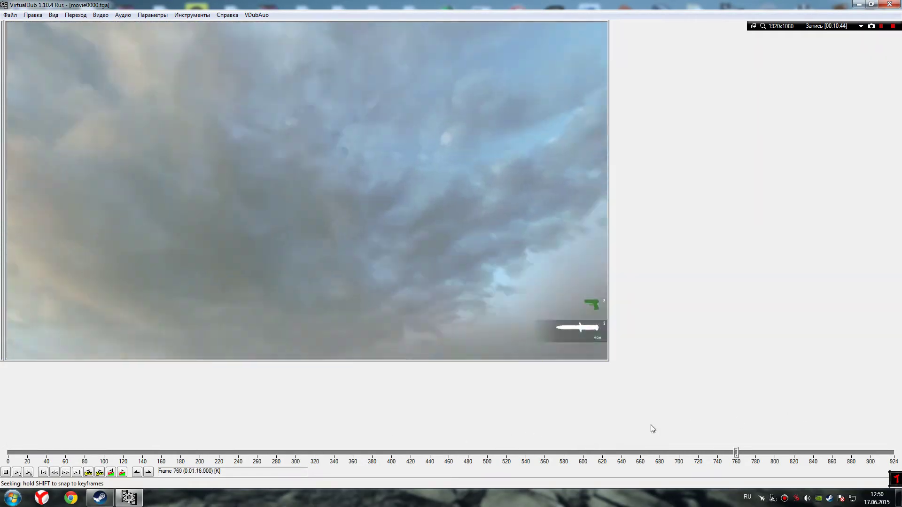
Return the sequence to frame 0, enter 120 fps as the video's new source frame rate and discard the change.
{"action": "left_click_drag", "start_coordinate": [654, 429], "coordinate": [0, 458]}
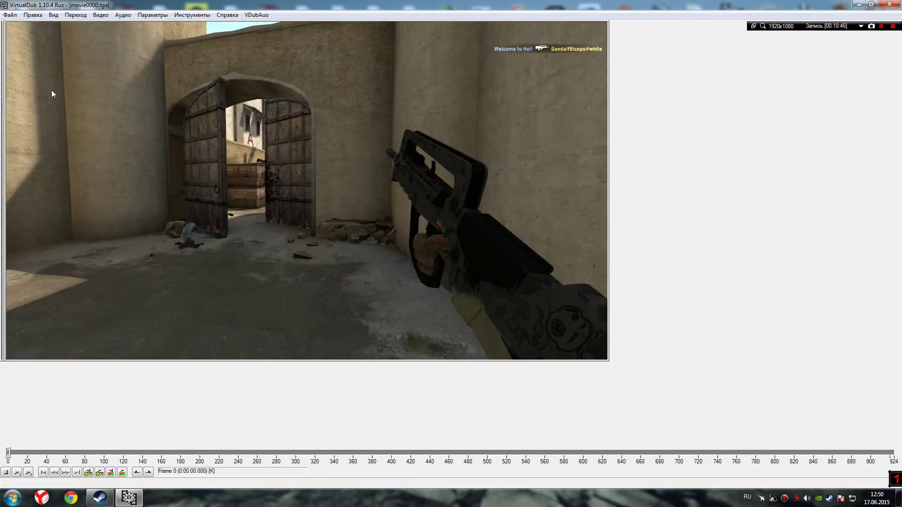
{"action": "left_click", "coordinate": [100, 16]}
{"action": "left_click", "coordinate": [116, 37]}
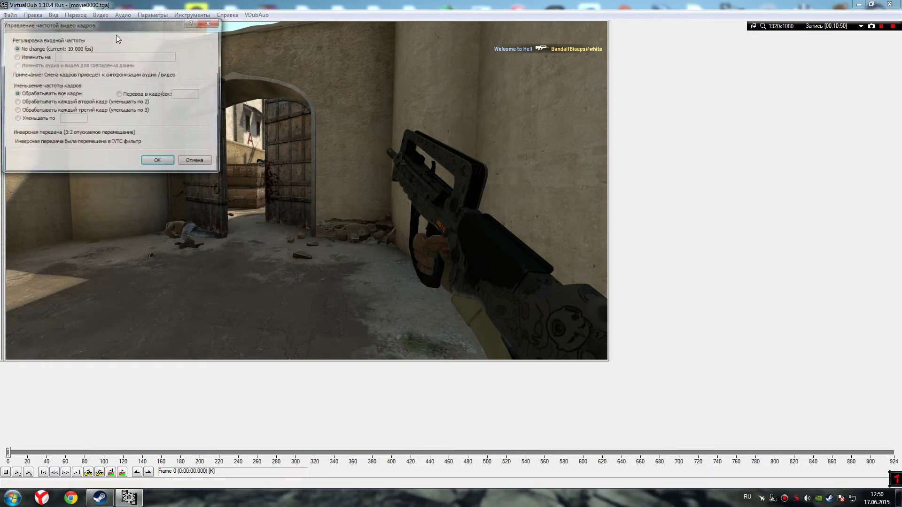
{"action": "left_click", "coordinate": [17, 57]}
{"action": "type", "text": "12"}
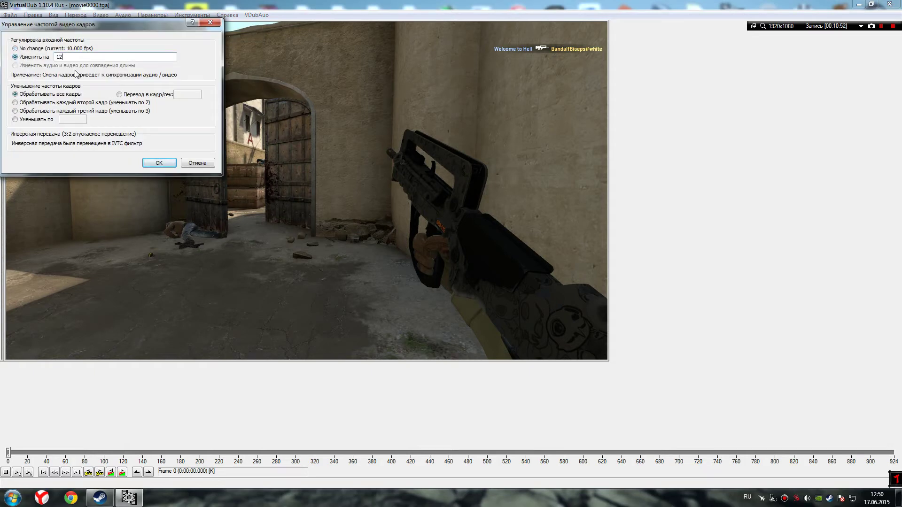
{"action": "type", "text": "0"}
{"action": "left_click", "coordinate": [202, 165]}
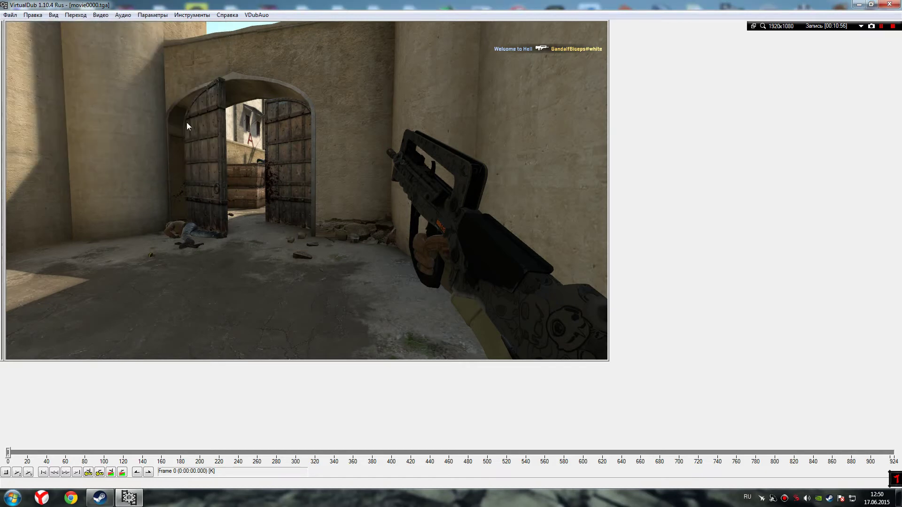
Close VirtualDub and return to the desktop.
{"action": "left_click", "coordinate": [10, 13]}
{"action": "left_click", "coordinate": [253, 5]}
{"action": "left_click", "coordinate": [889, 4]}
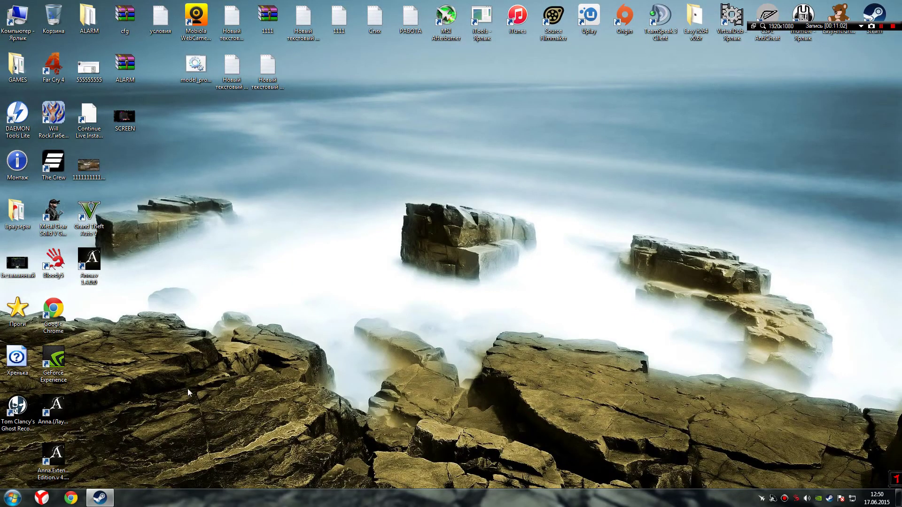
{"action": "left_click", "coordinate": [100, 497]}
{"action": "left_click", "coordinate": [584, 233]}
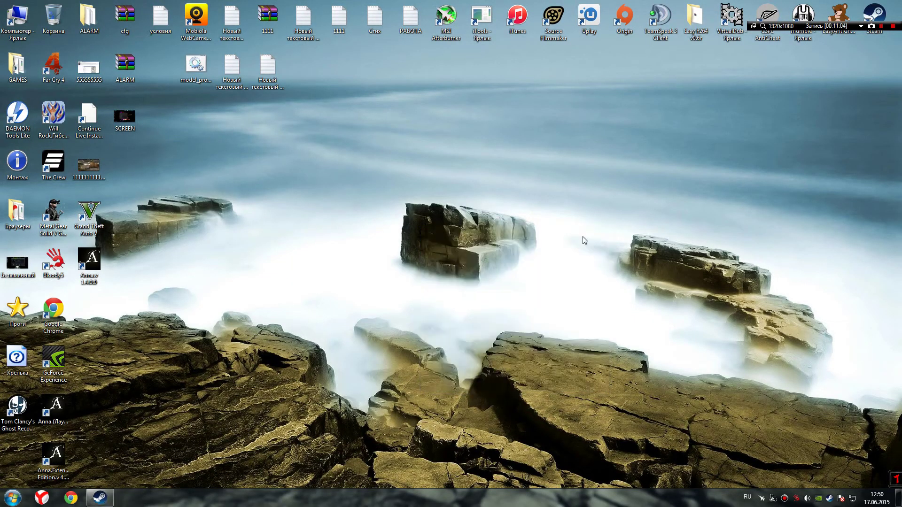